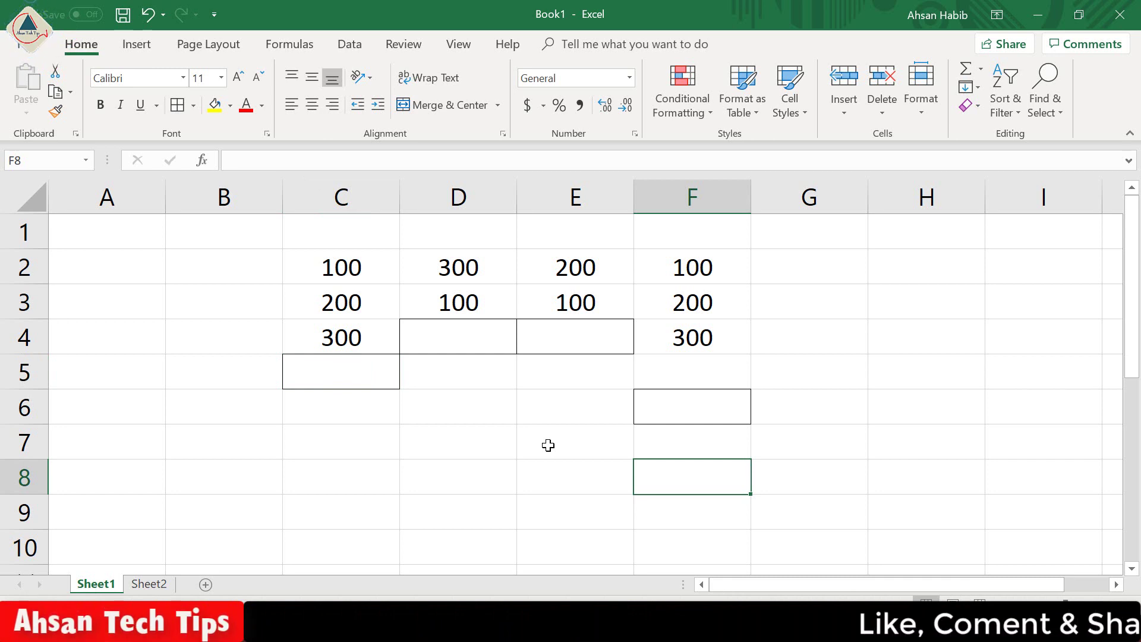
left_click(455, 416)
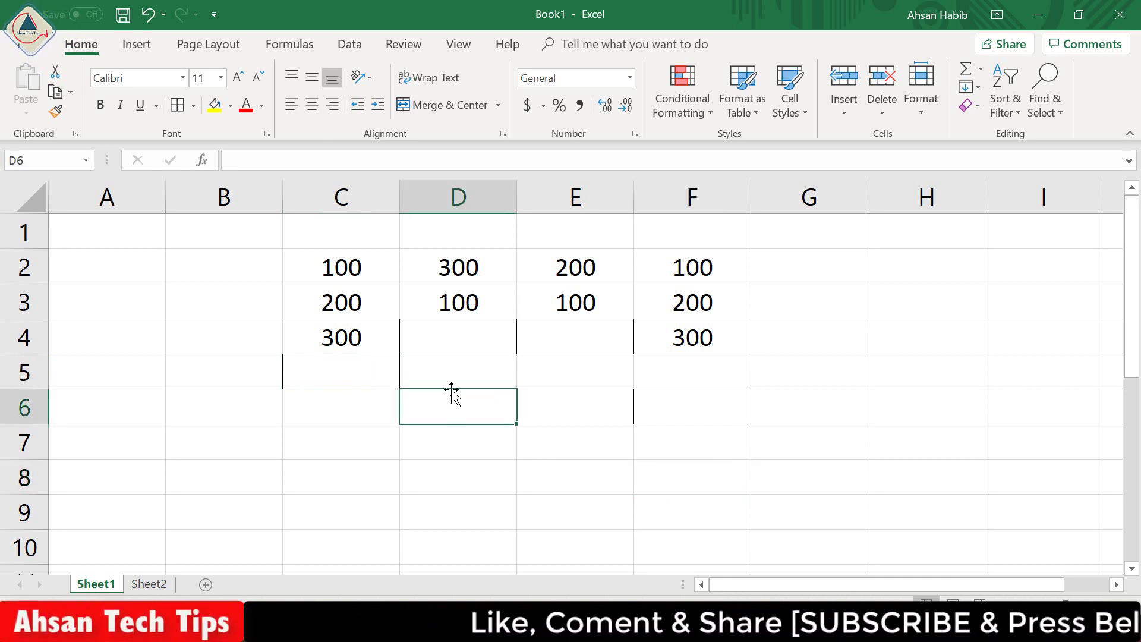
key("Up")
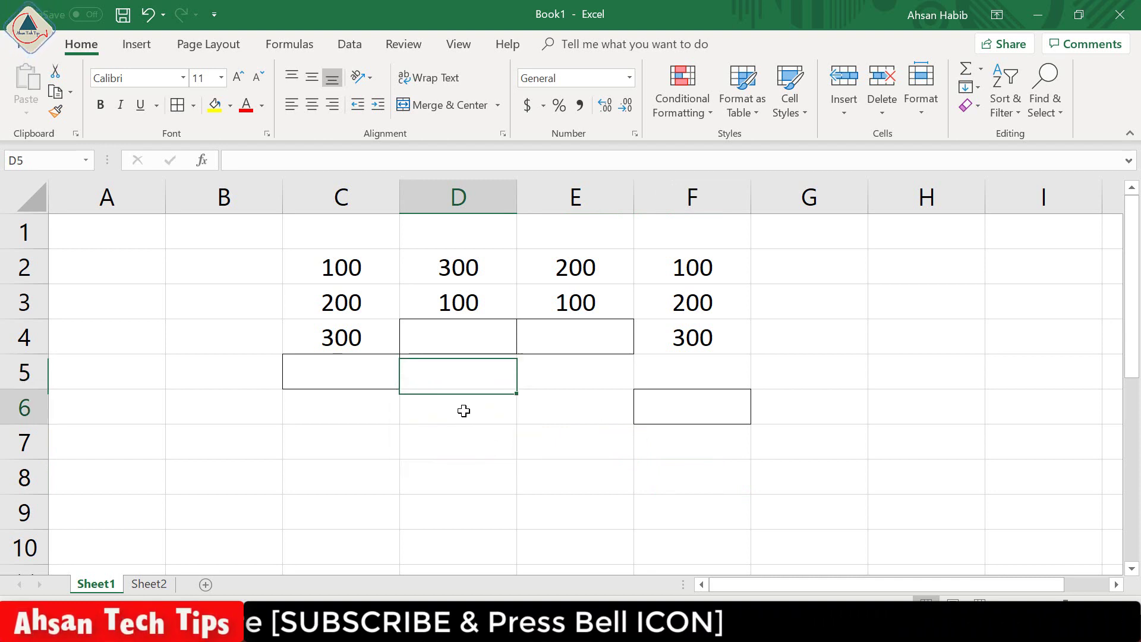
left_click(464, 410)
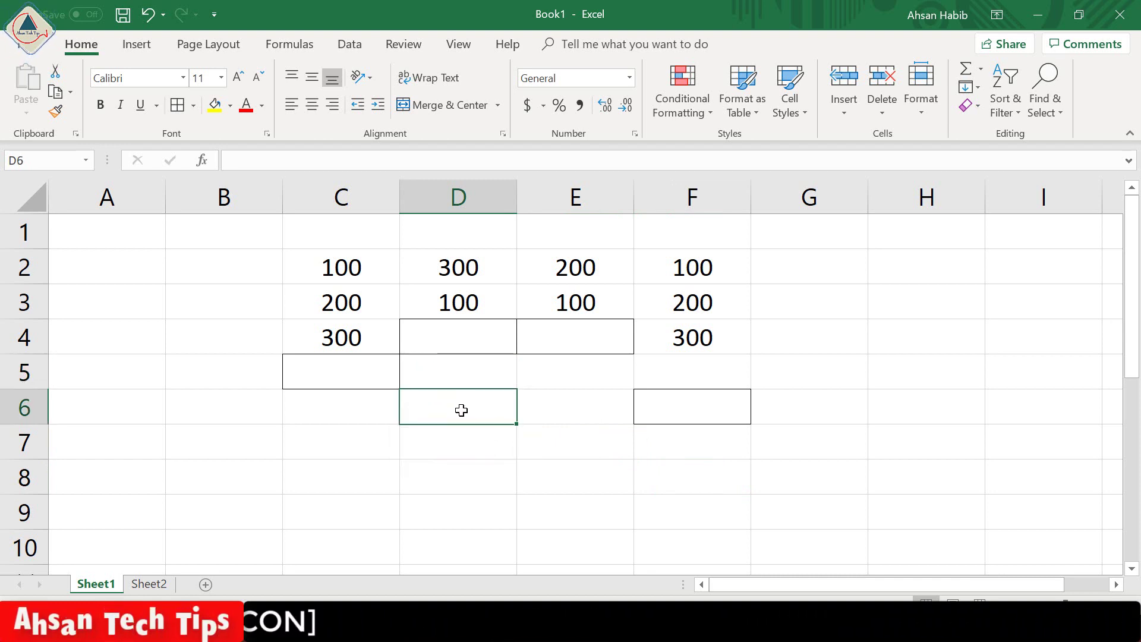
left_click(360, 245)
left_click_drag(353, 230, 356, 524)
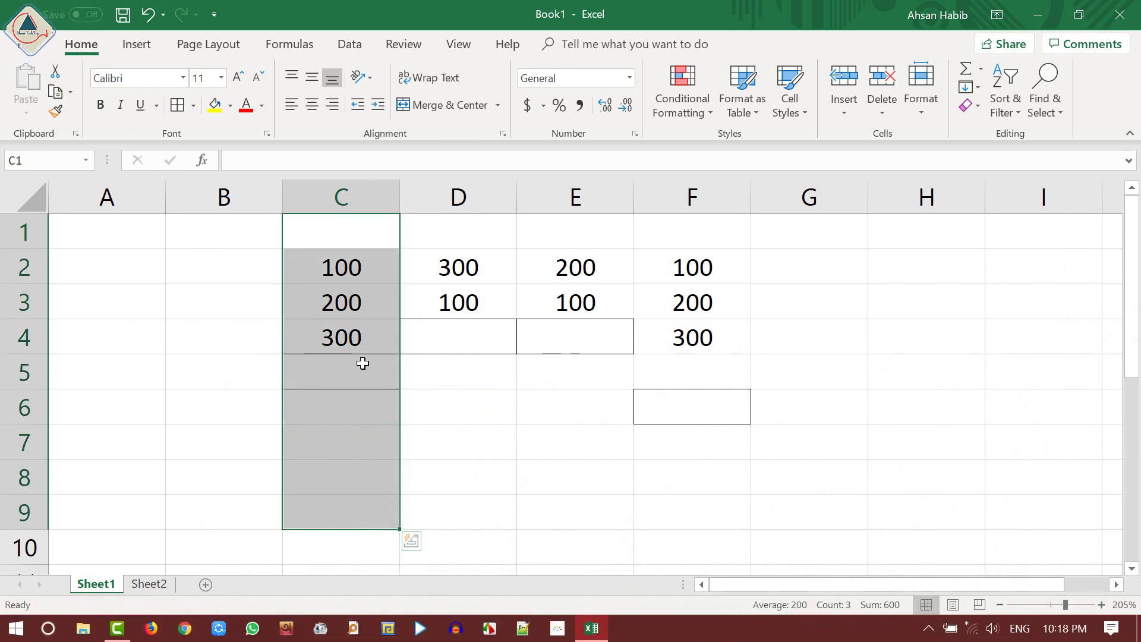
left_click(237, 389)
left_click_drag(89, 375, 891, 377)
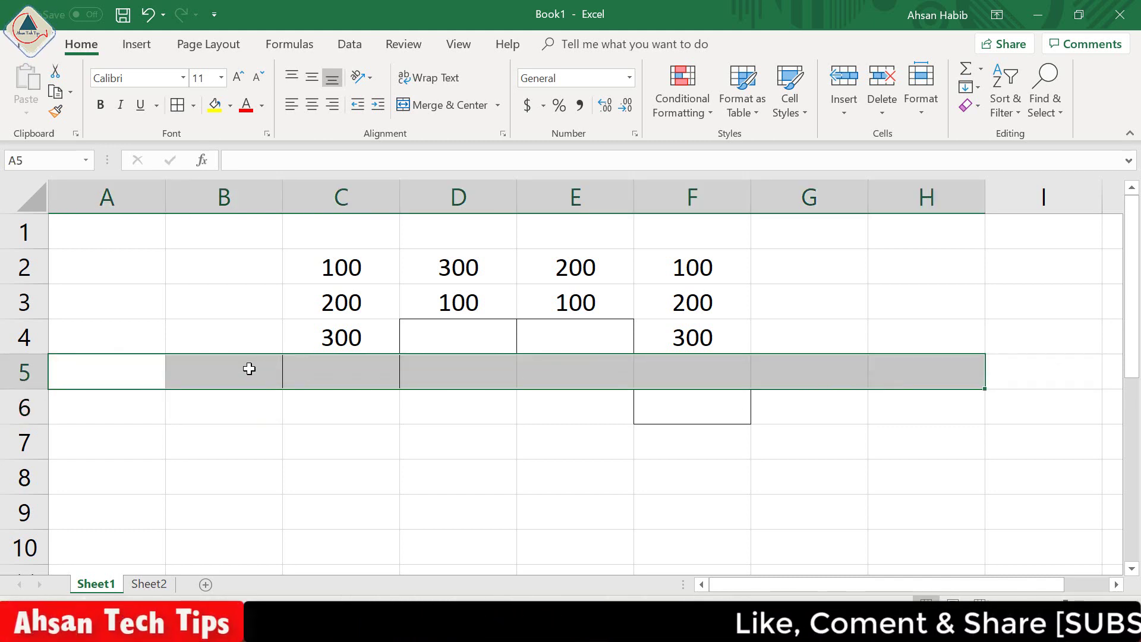
left_click(469, 378)
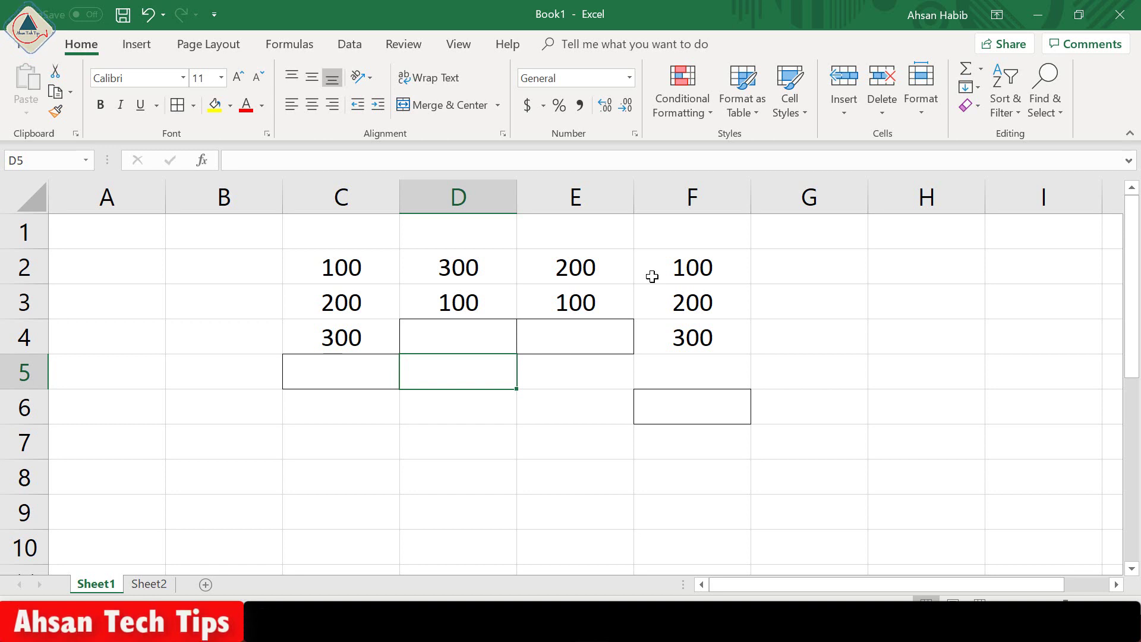
left_click(565, 375)
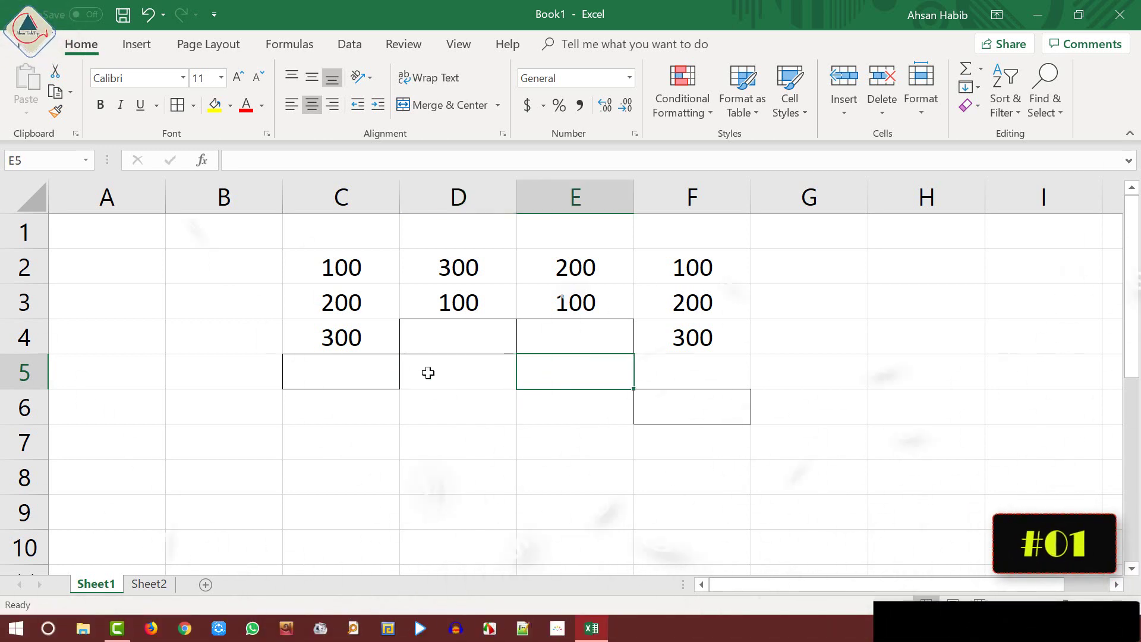
Step: Total the values in C2:C4 in cell C5 with AutoSum
left_click(353, 264)
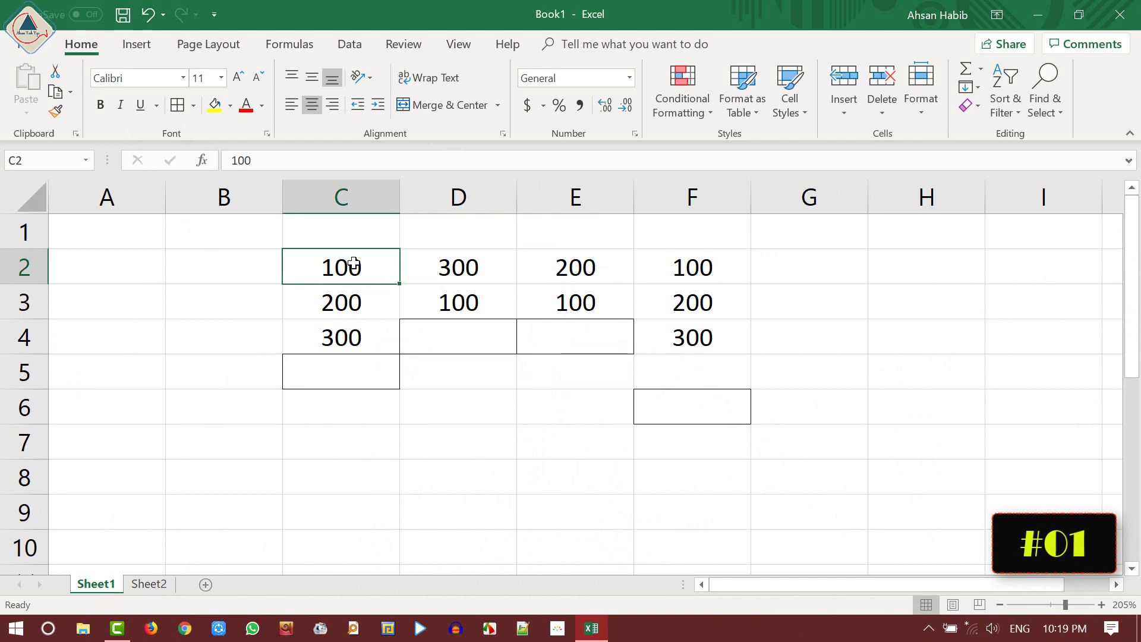
left_click(331, 306)
left_click(344, 339)
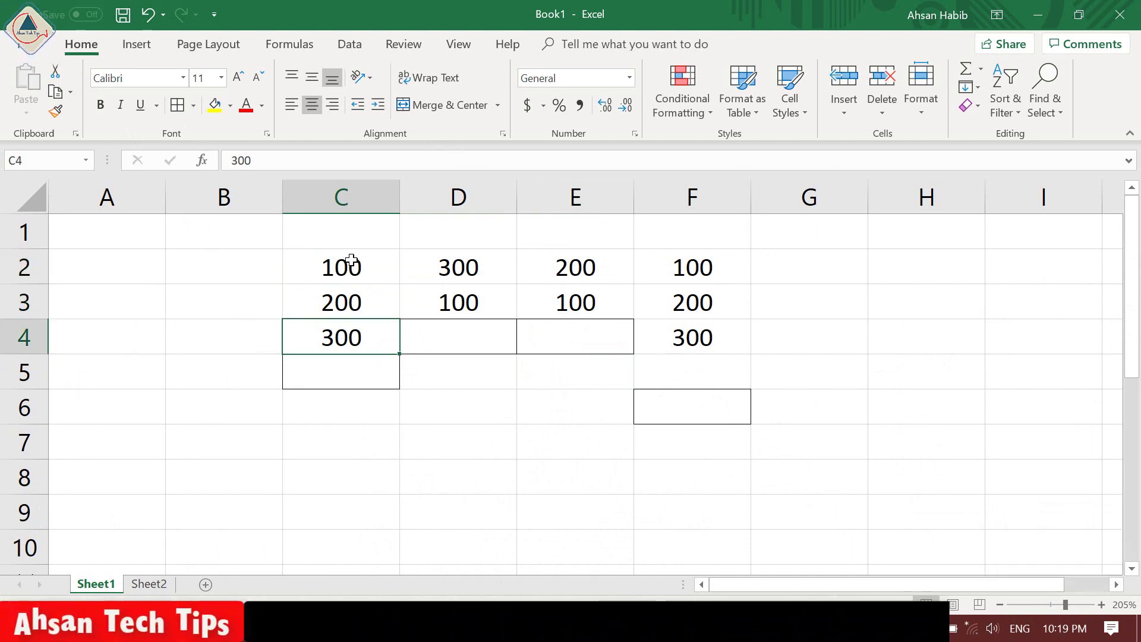
left_click(333, 374)
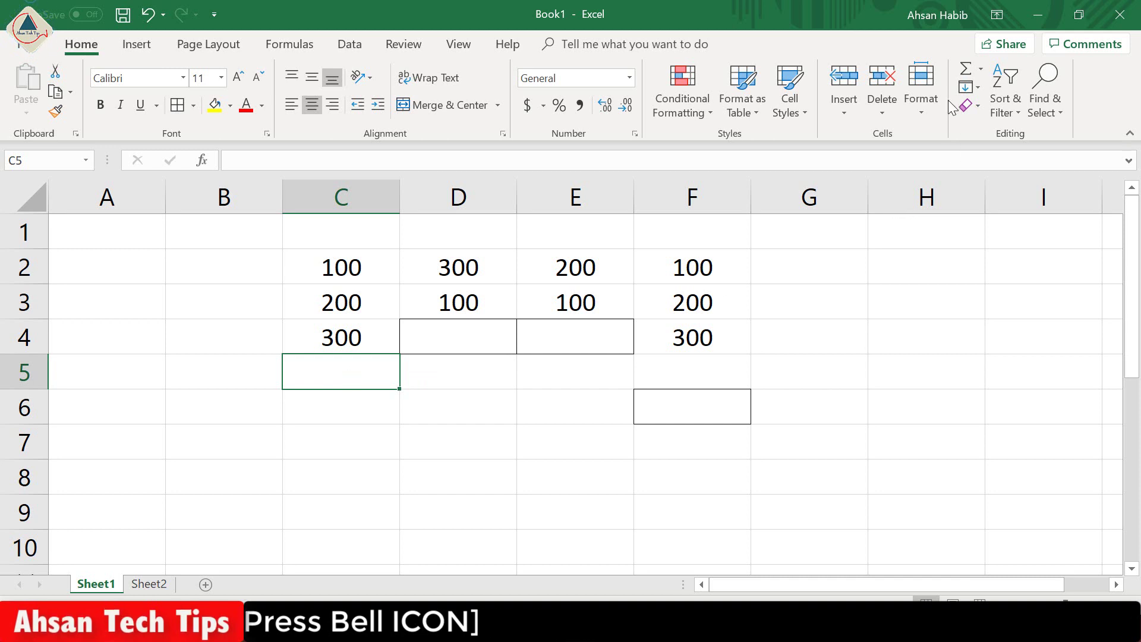
left_click(965, 70)
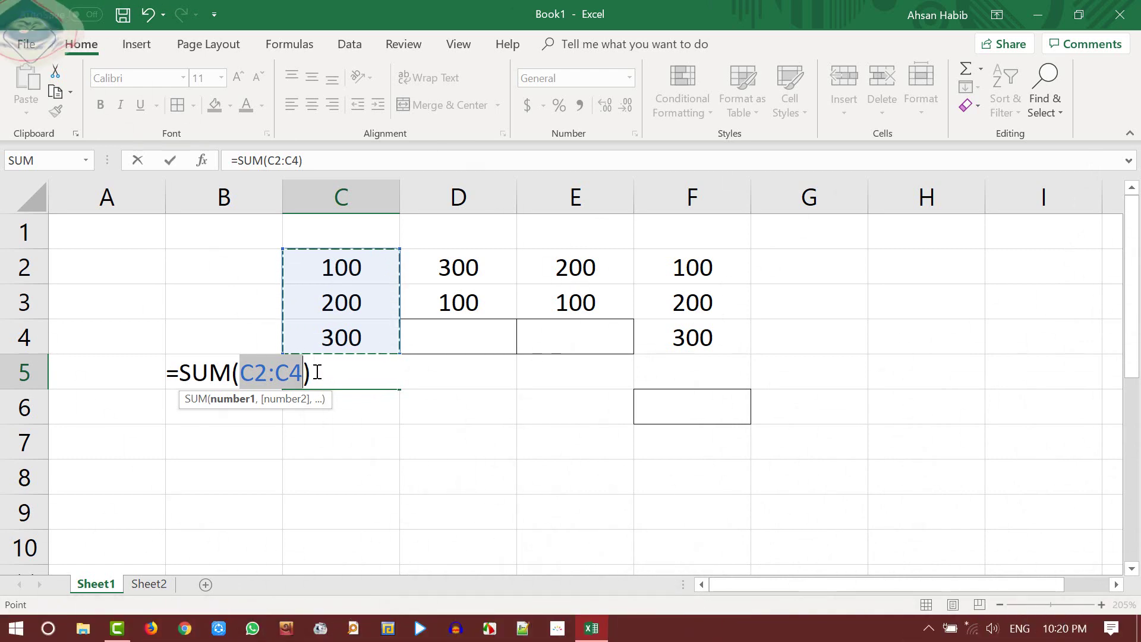
key("Return")
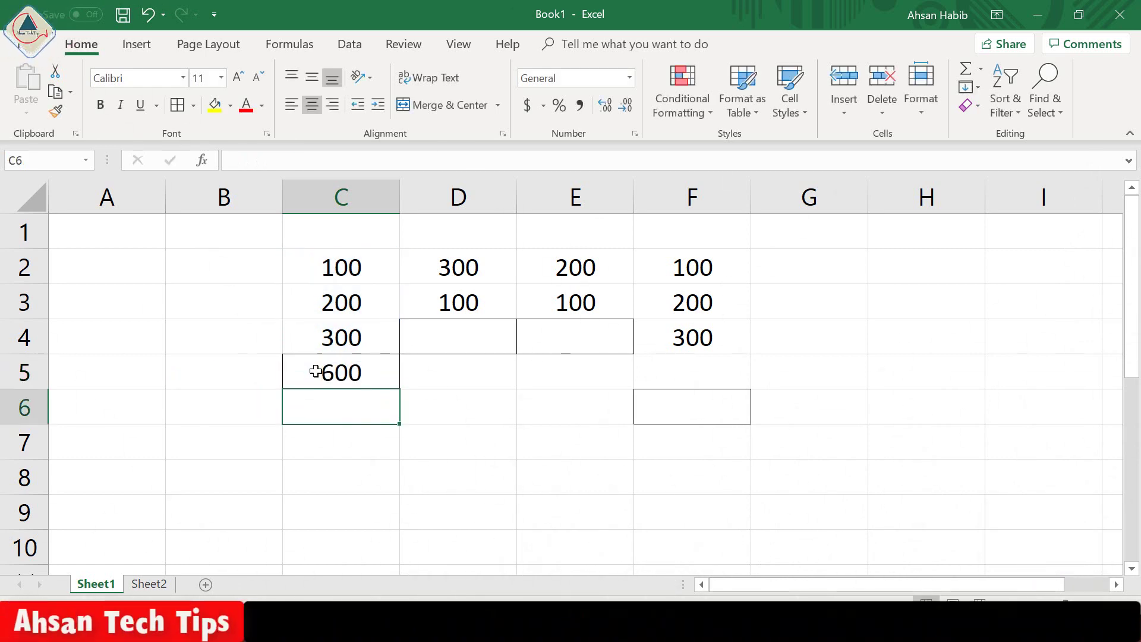
Step: Clear the total from cell C5
left_click(383, 375)
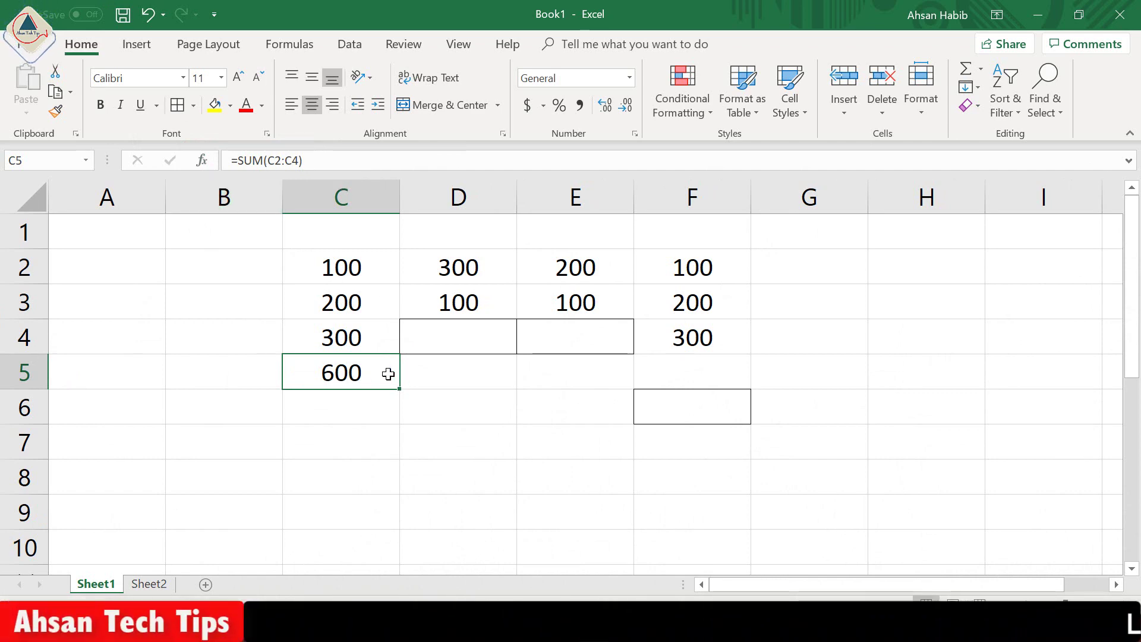
key("Delete")
left_click(454, 385)
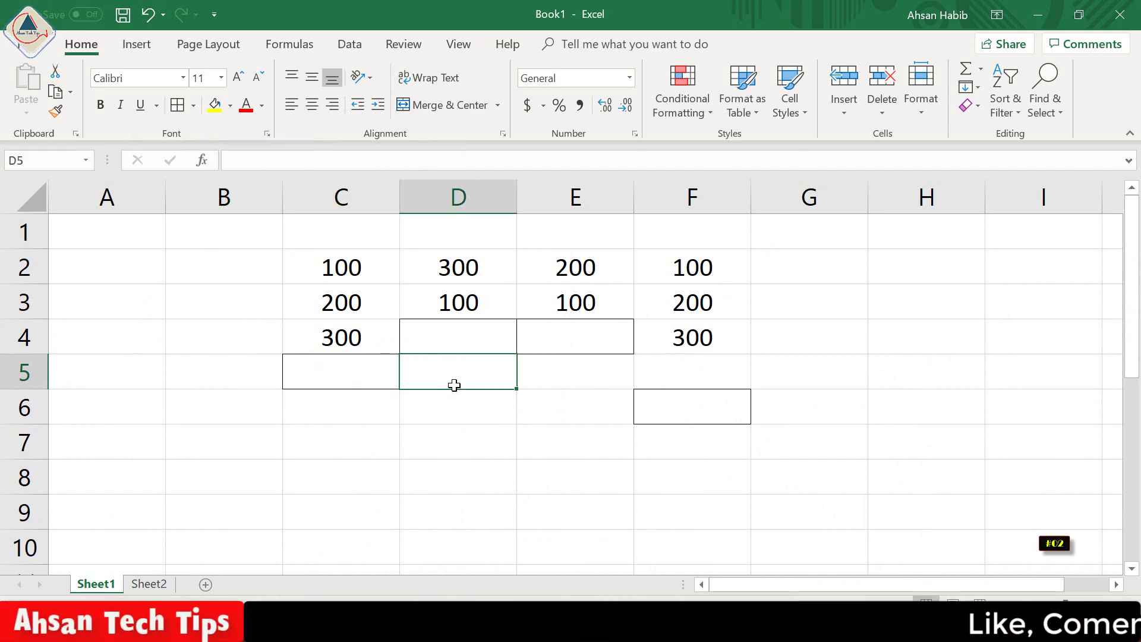
Step: Insert the SUM function from the full function list into cell C5, with C2:C4 as its range
left_click(356, 376)
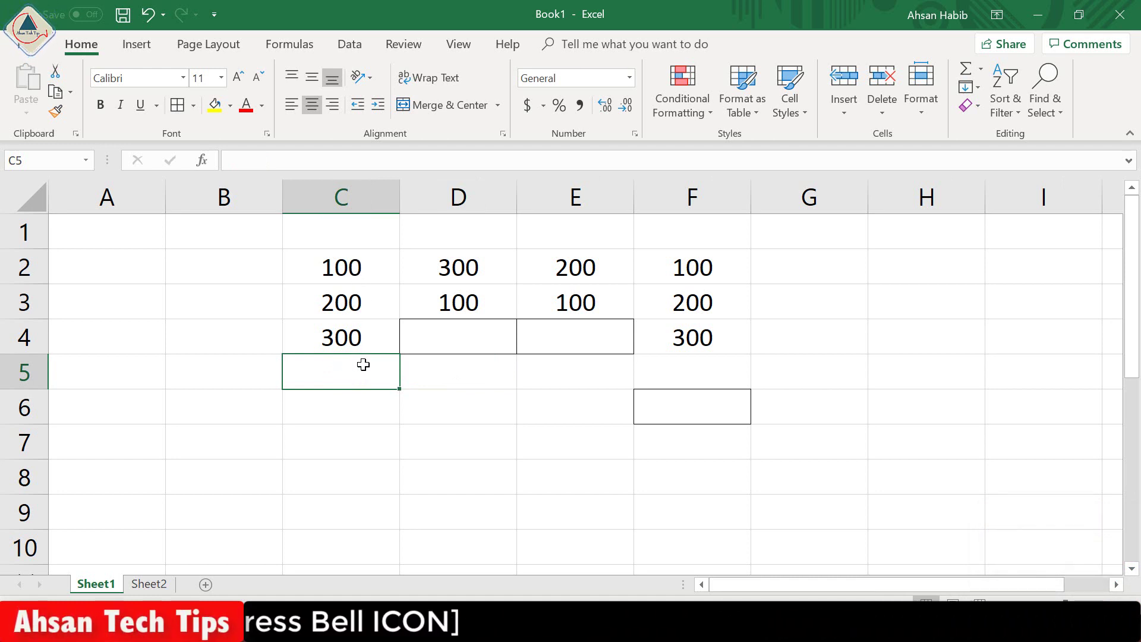
left_click(981, 70)
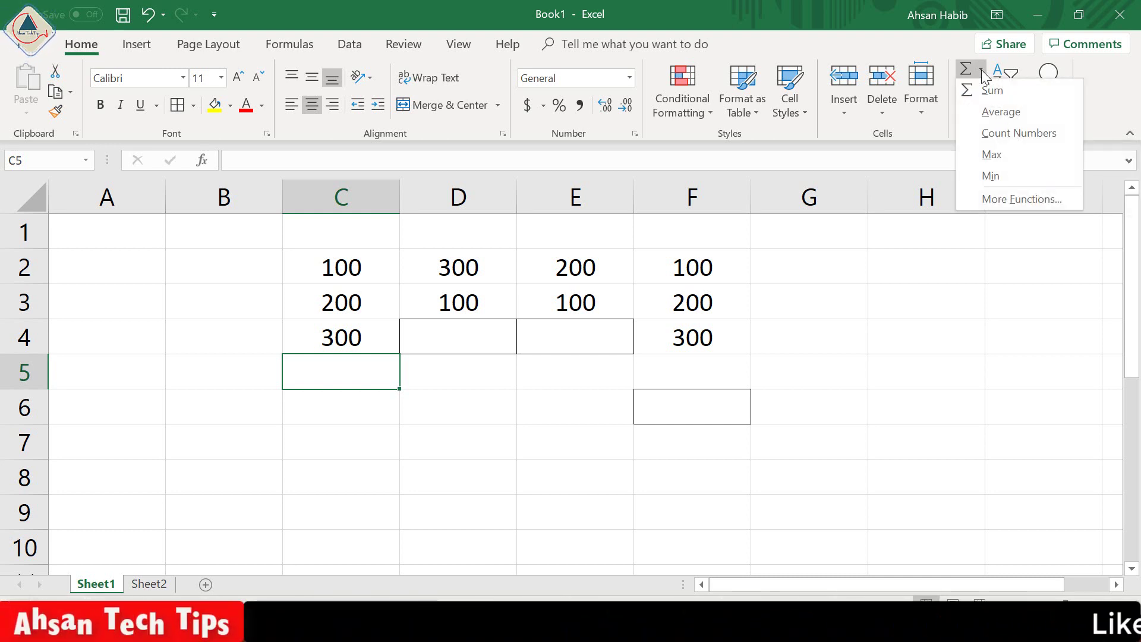
left_click(1005, 198)
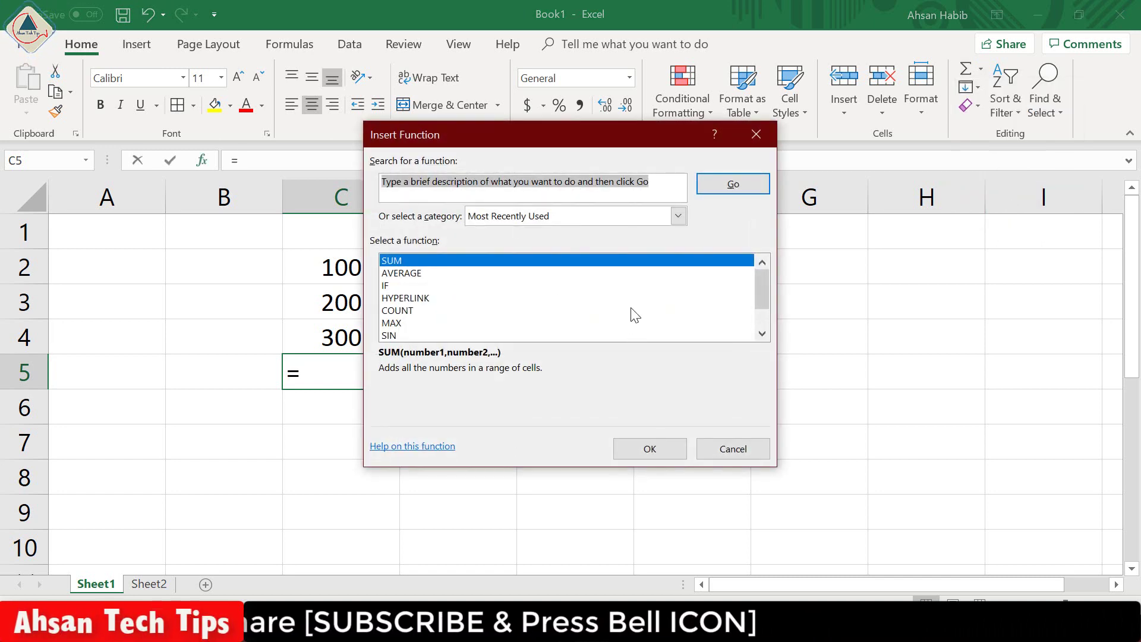
left_click(650, 450)
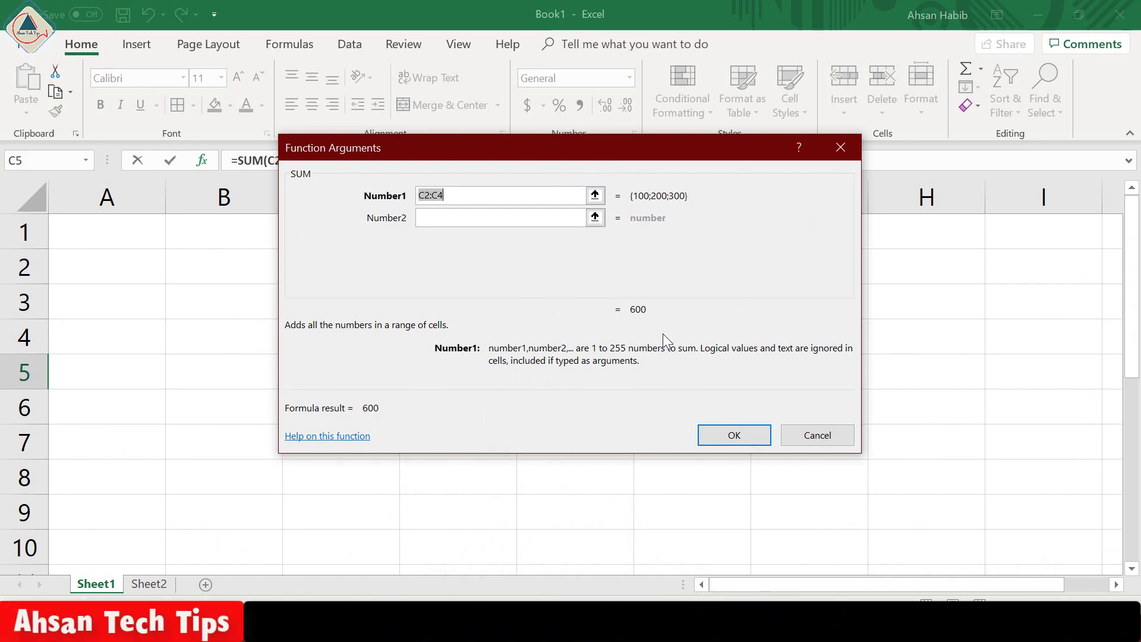
left_click(734, 436)
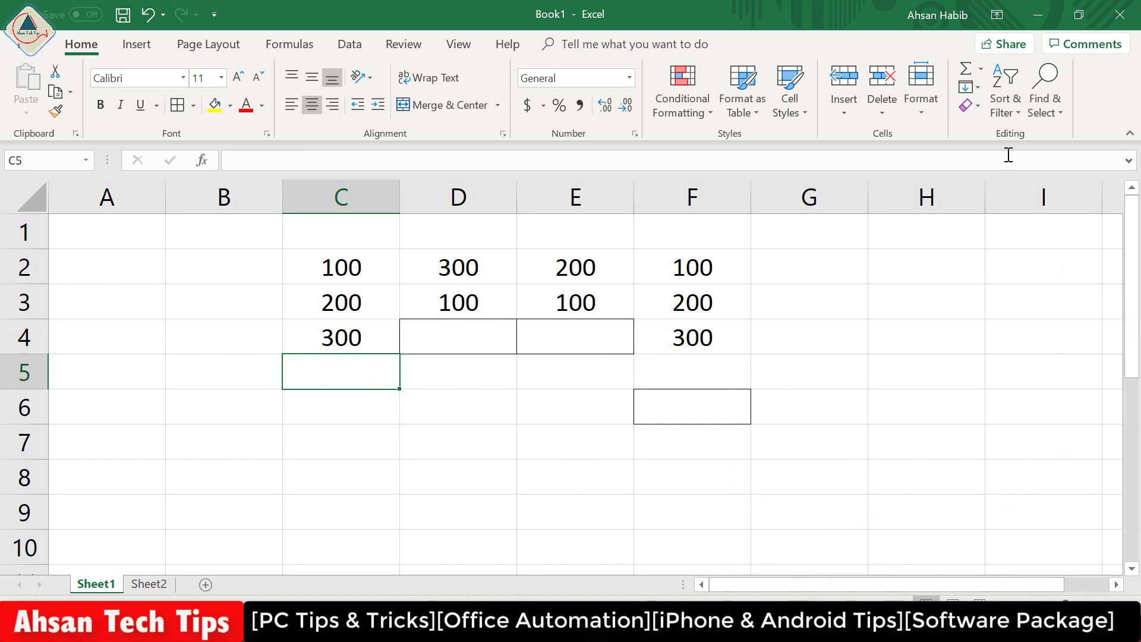
Step: Insert the SUM function from the full function list into C5, with C2:C4 as first argument and D2 as second
left_click(981, 70)
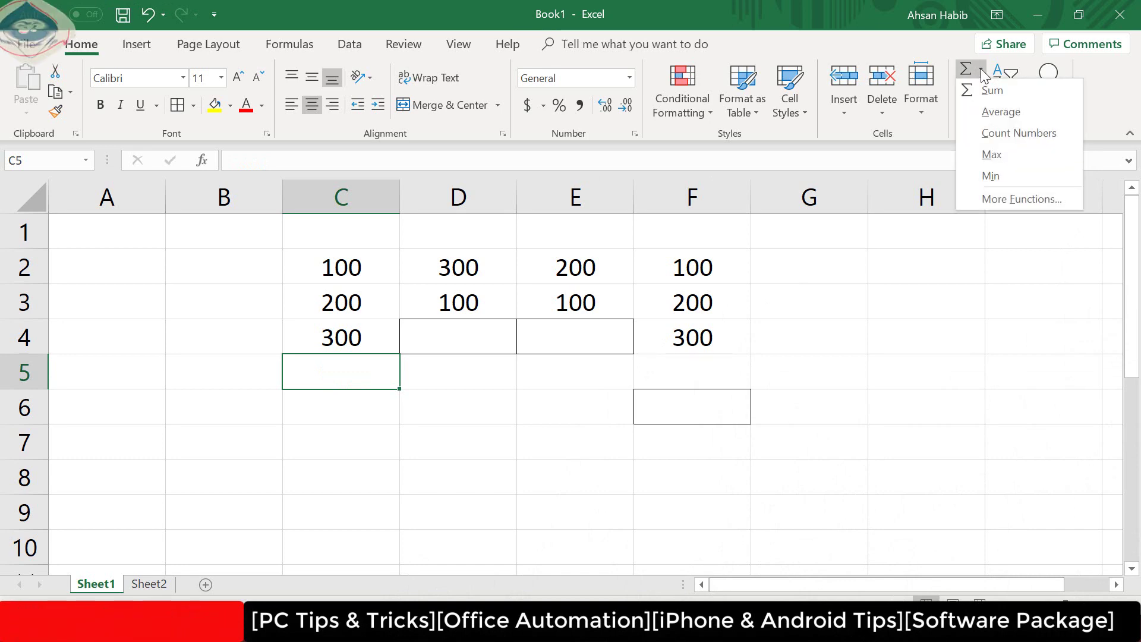
left_click(1026, 202)
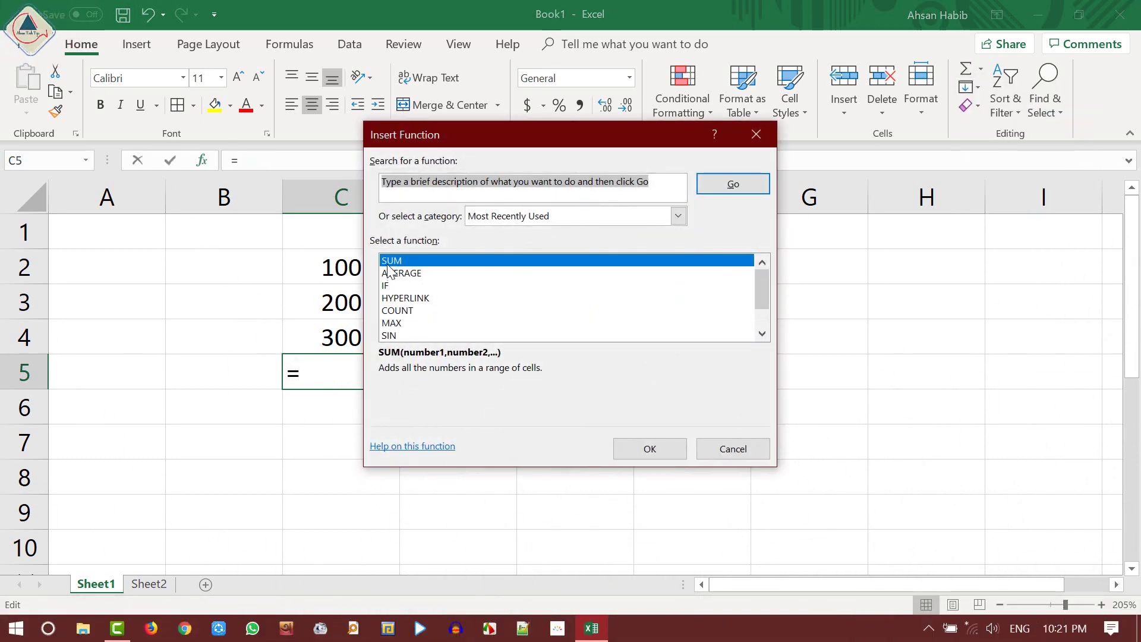
left_click(659, 452)
left_click_drag(540, 149, 777, 237)
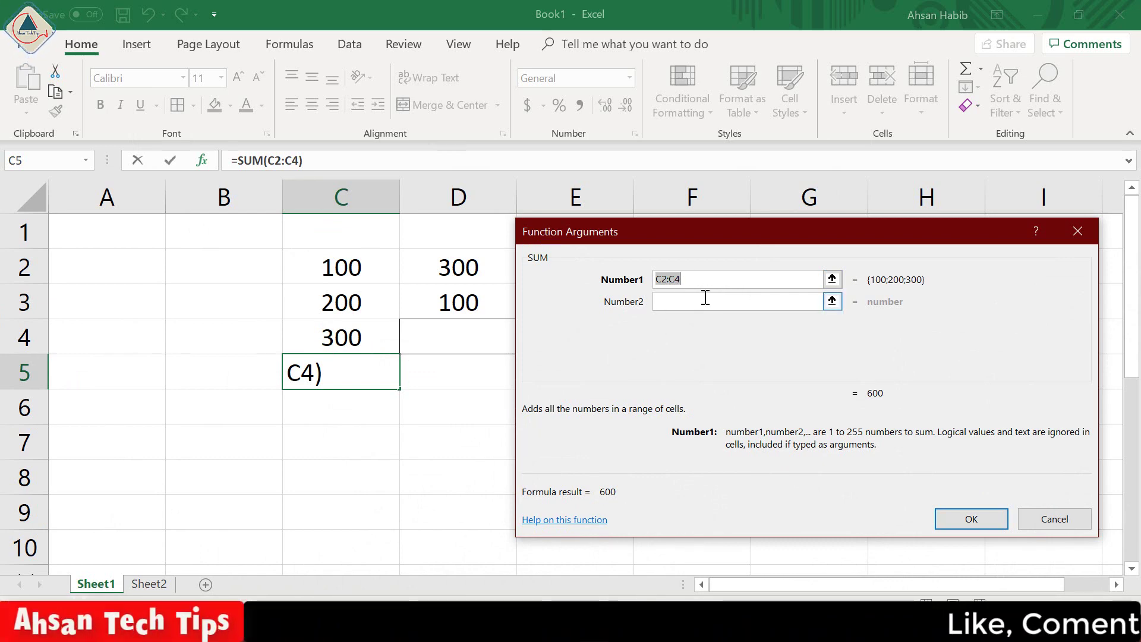
left_click(832, 301)
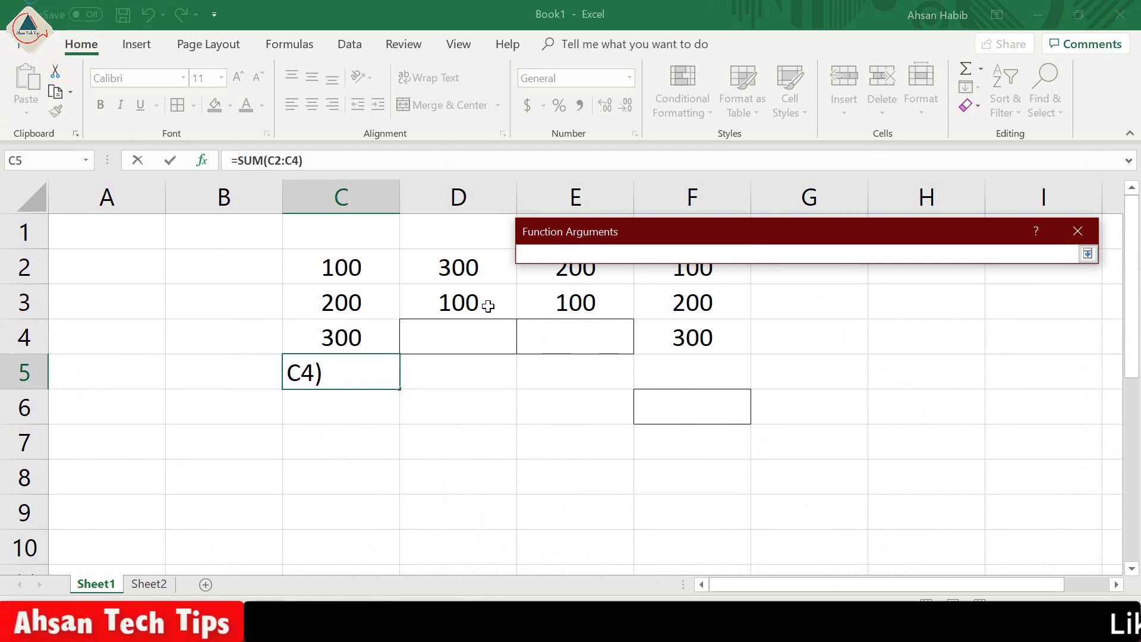
left_click(456, 269)
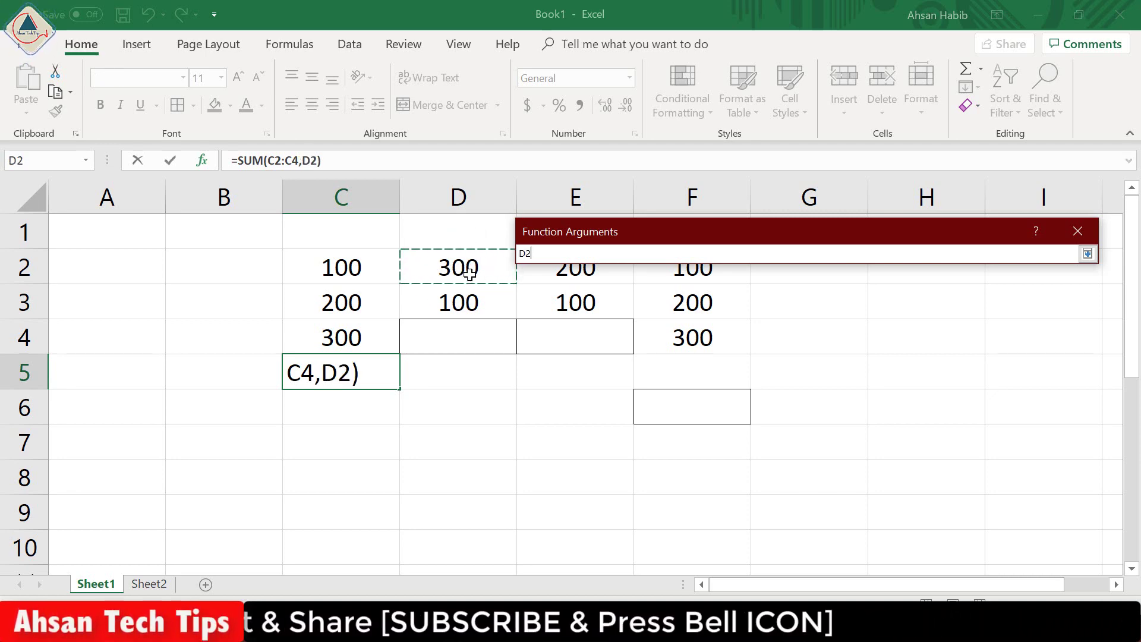
left_click(1087, 254)
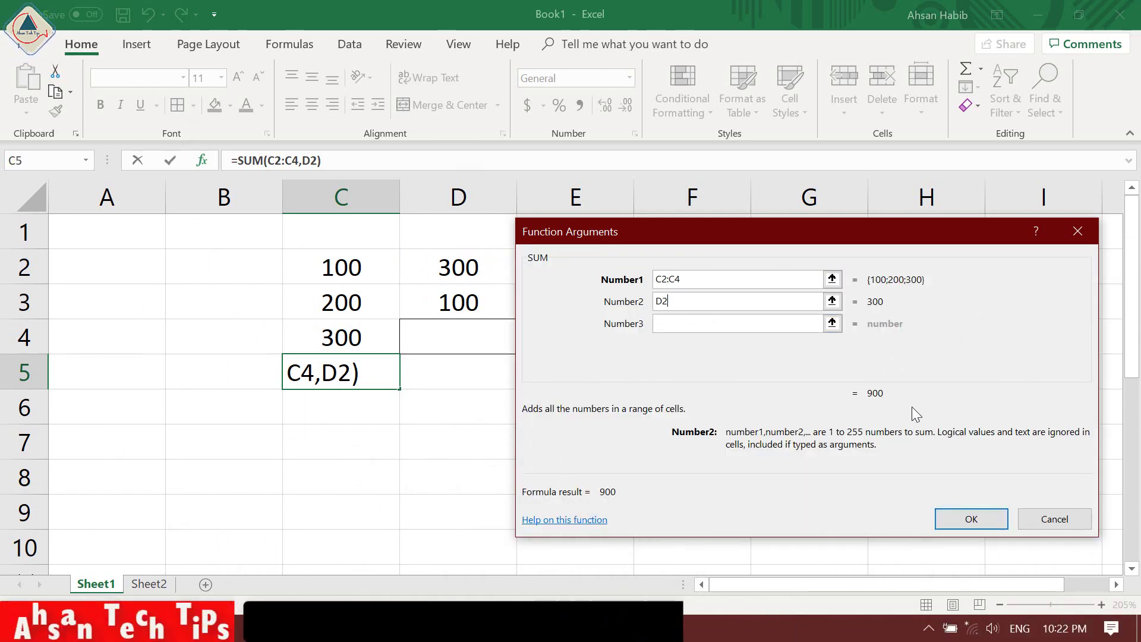
left_click(970, 520)
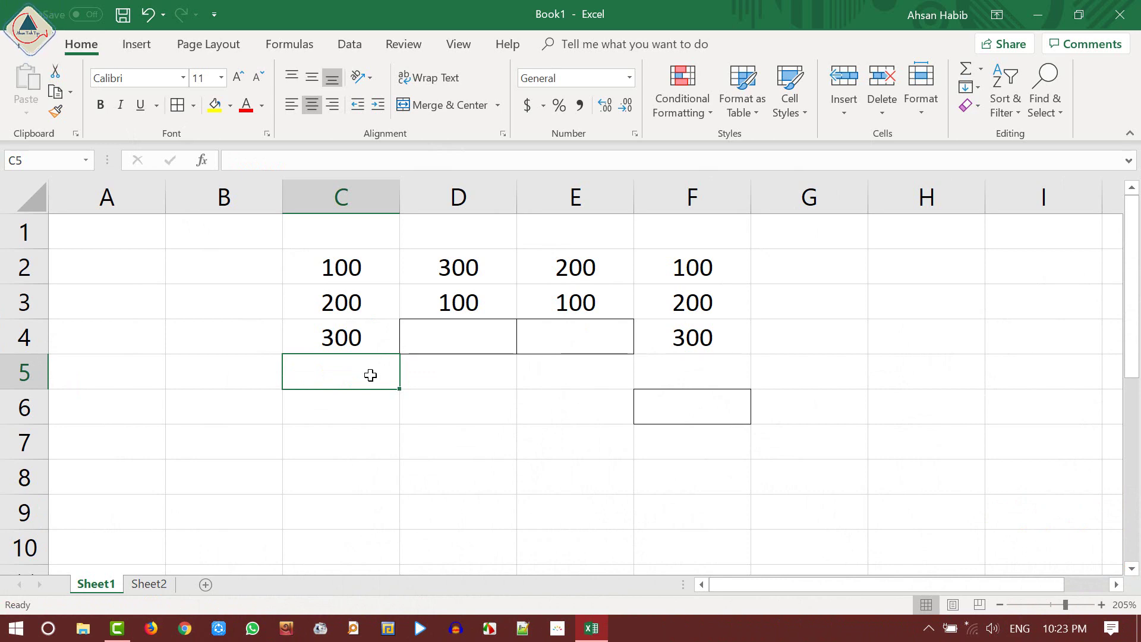
Step: Enter the formula =C2+C3+C4 in cell C5
type("=")
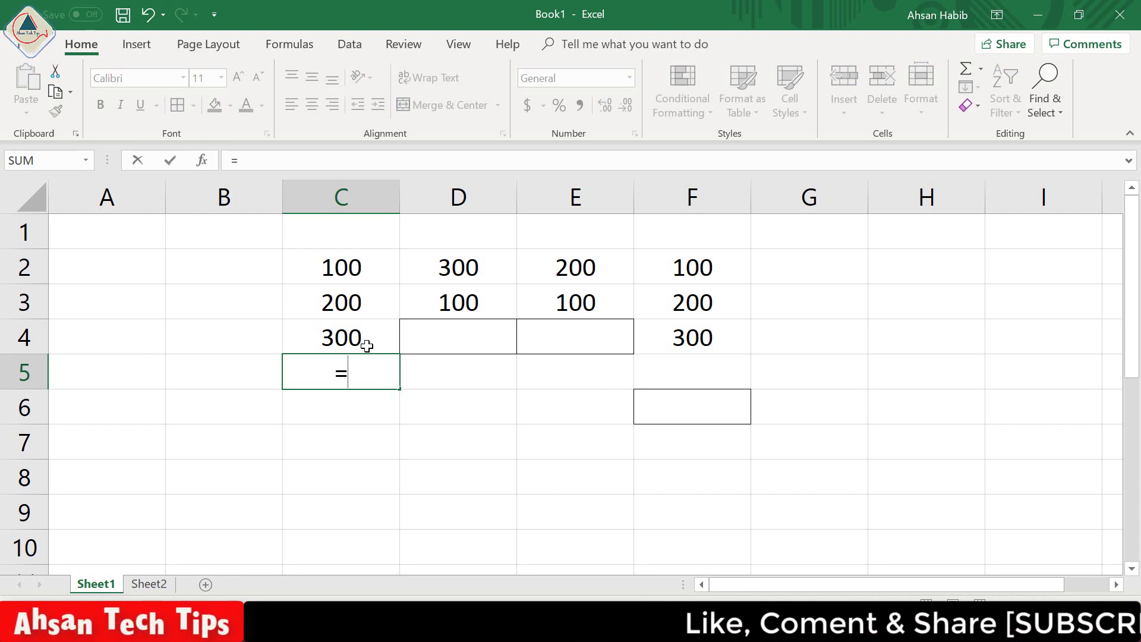
left_click(343, 266)
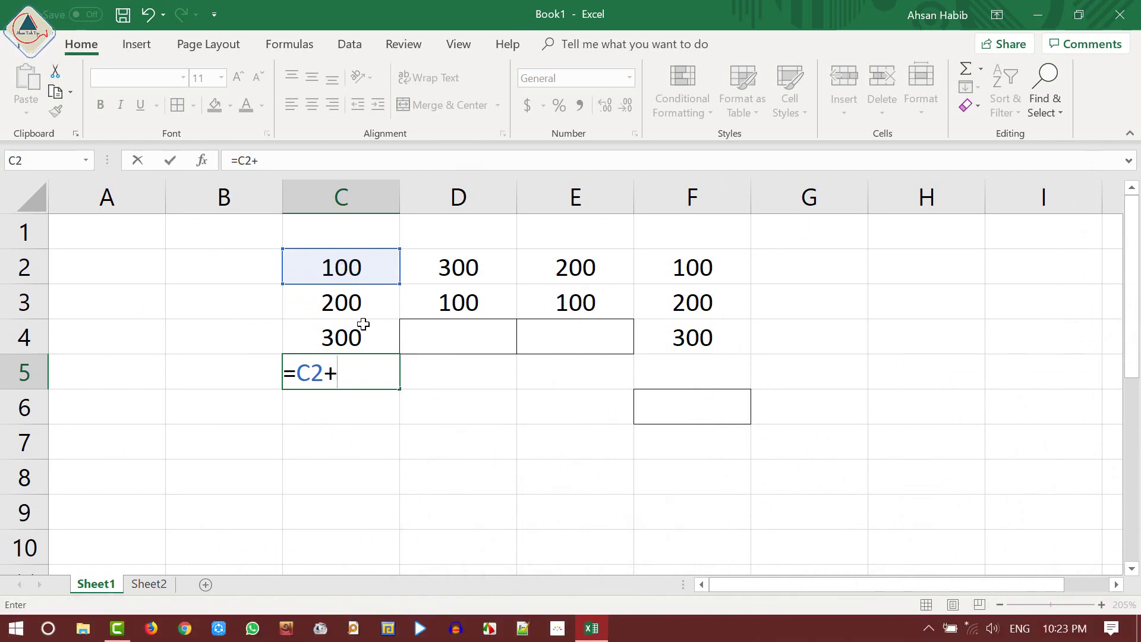
left_click(362, 305)
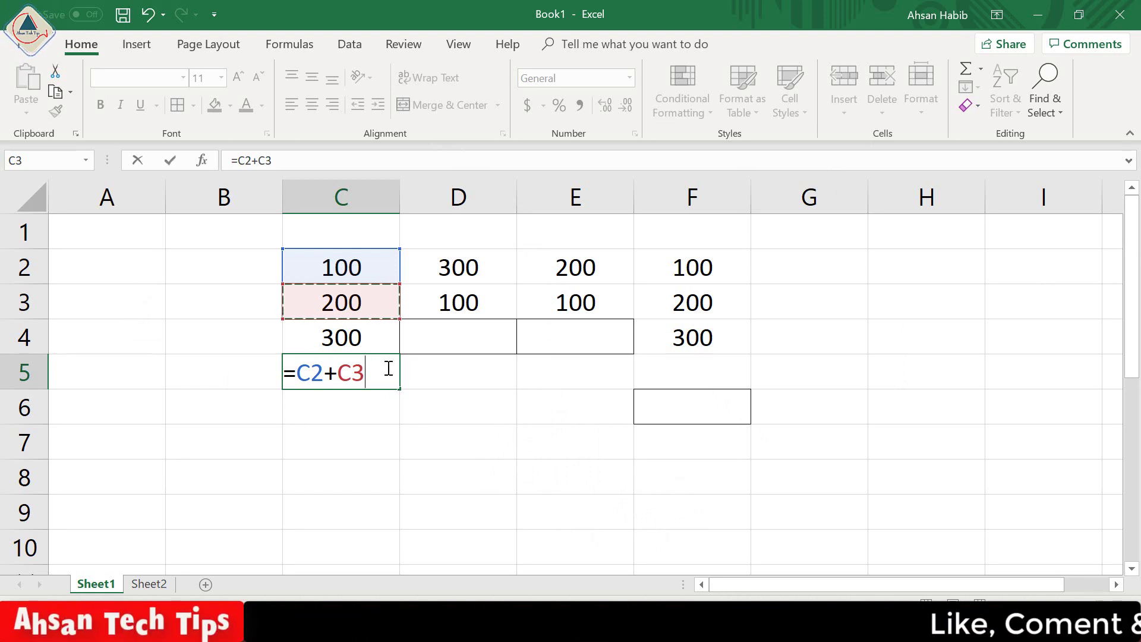
type("+")
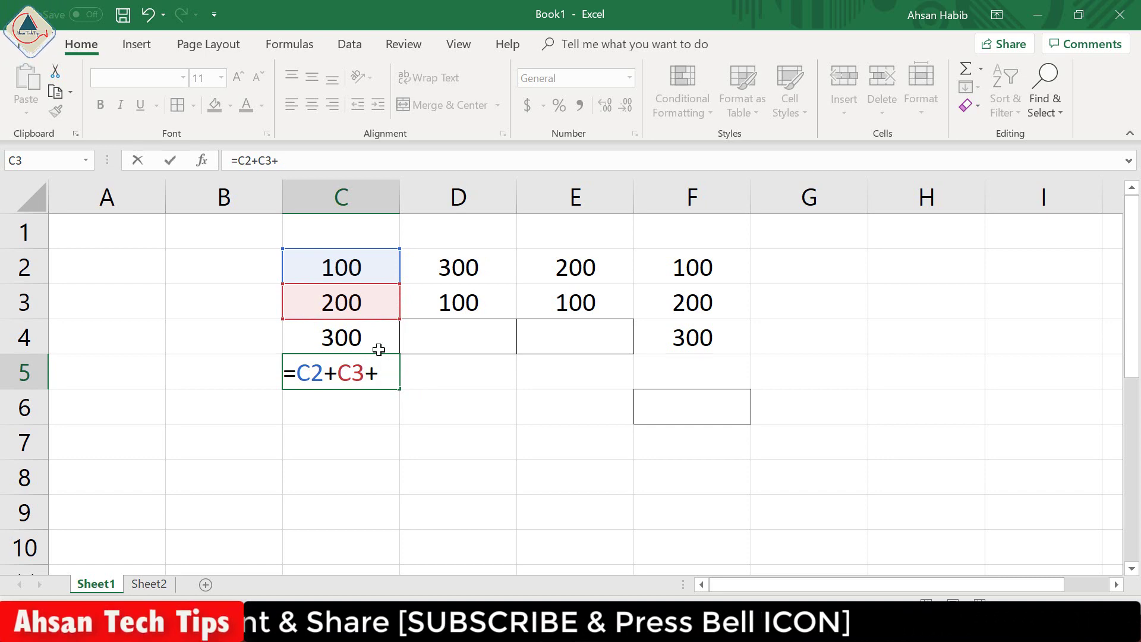
left_click(349, 335)
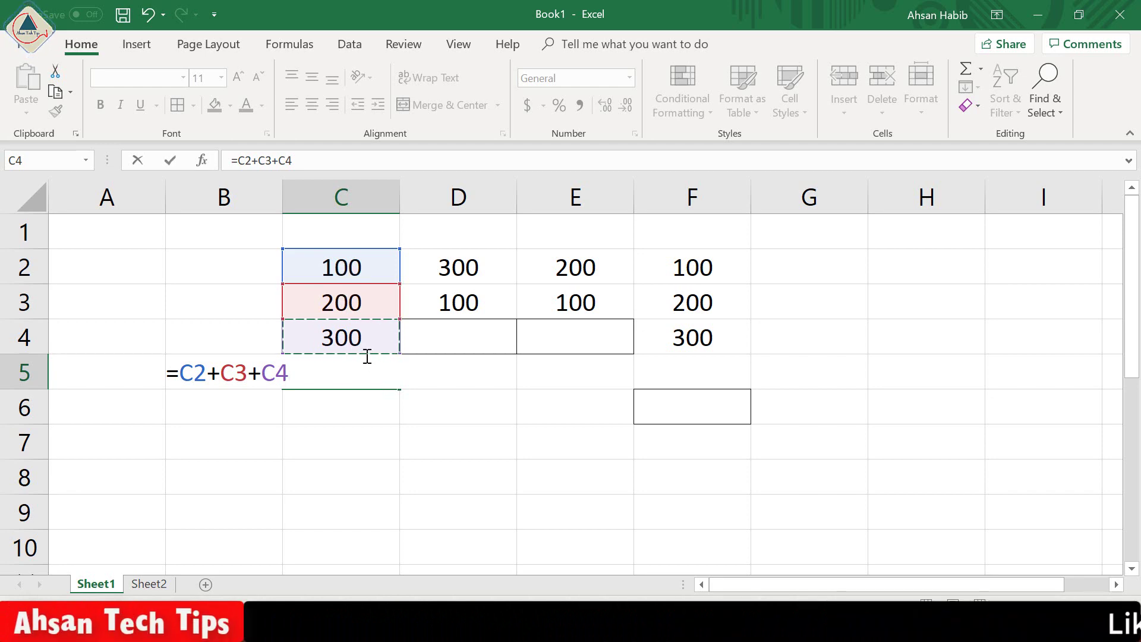
key("Return")
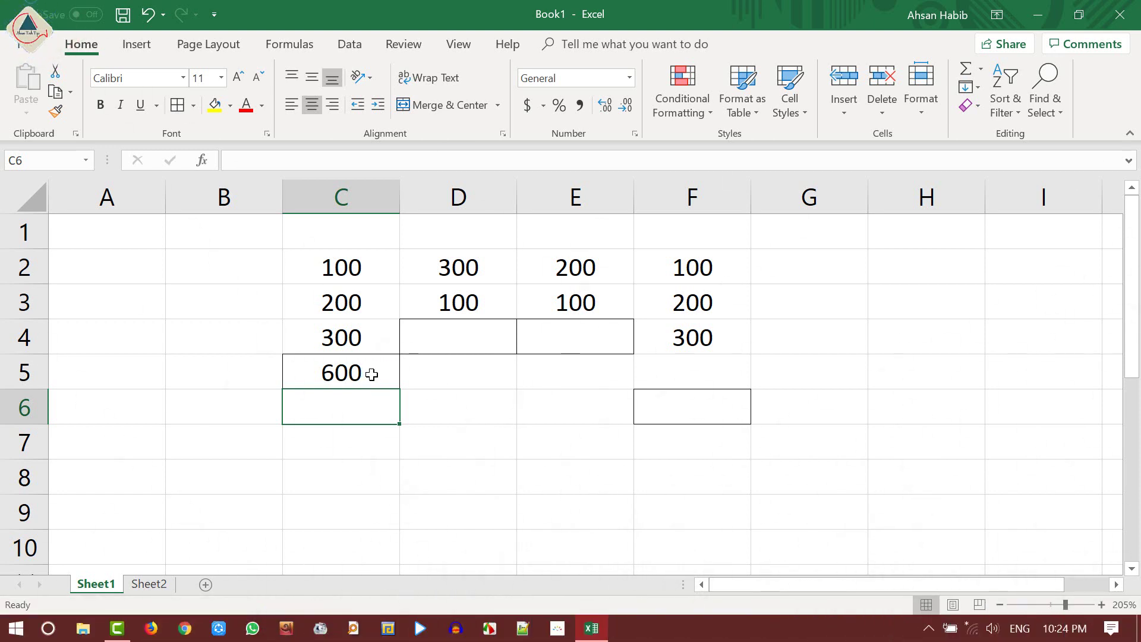
Step: Clear cell C5 and enter the formula =sum(C2:C4) in it
left_click(372, 375)
key("Delete")
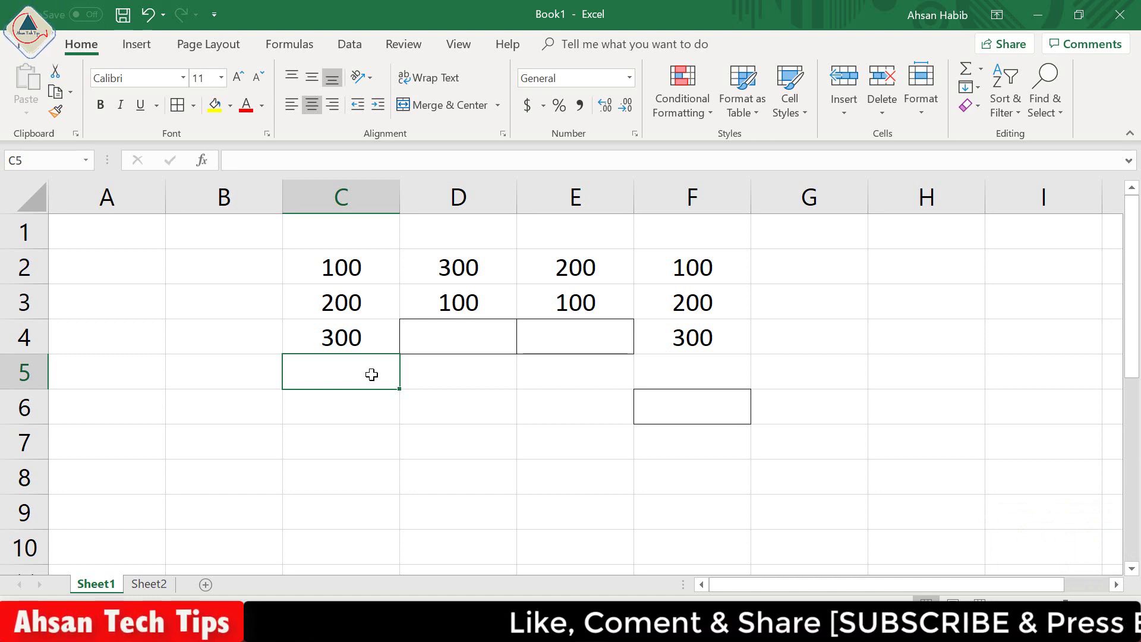
type("=")
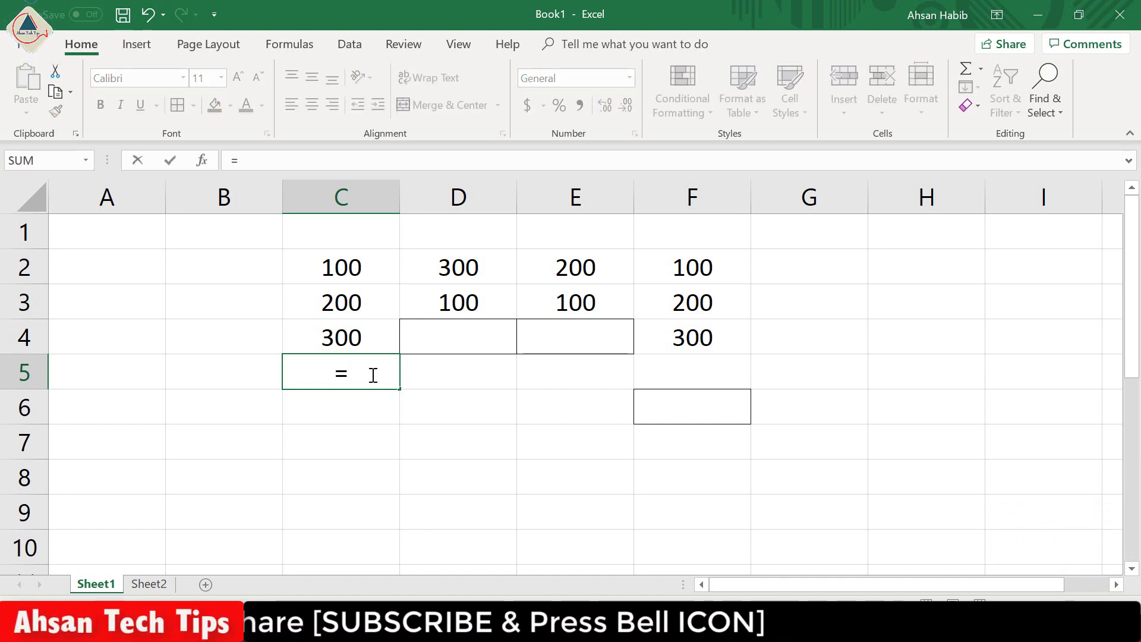
type("sum")
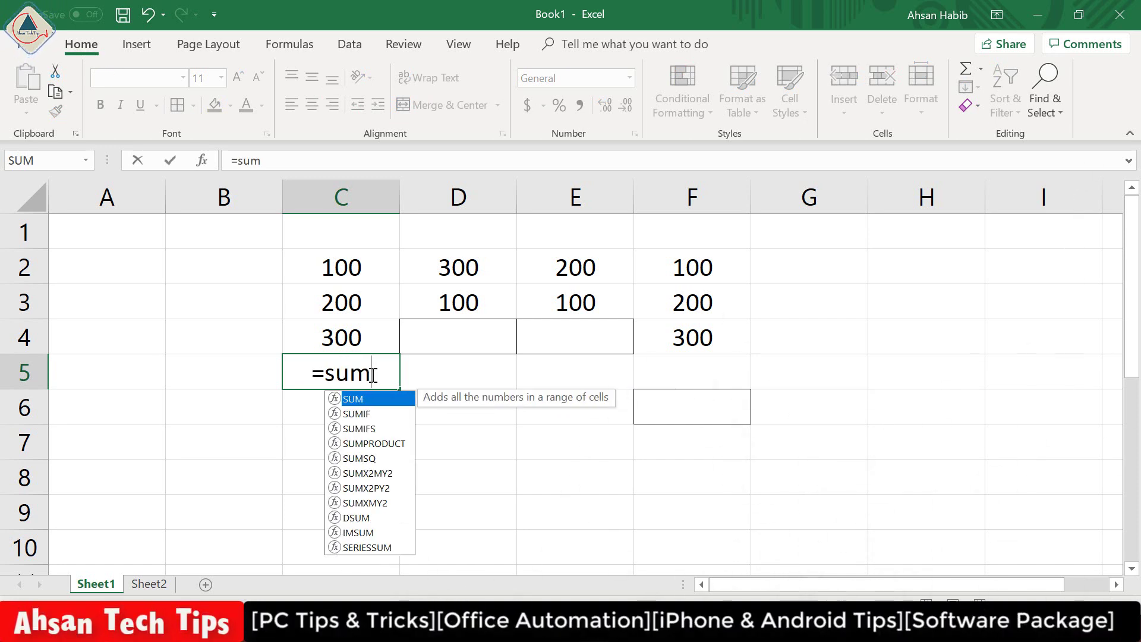
type("(")
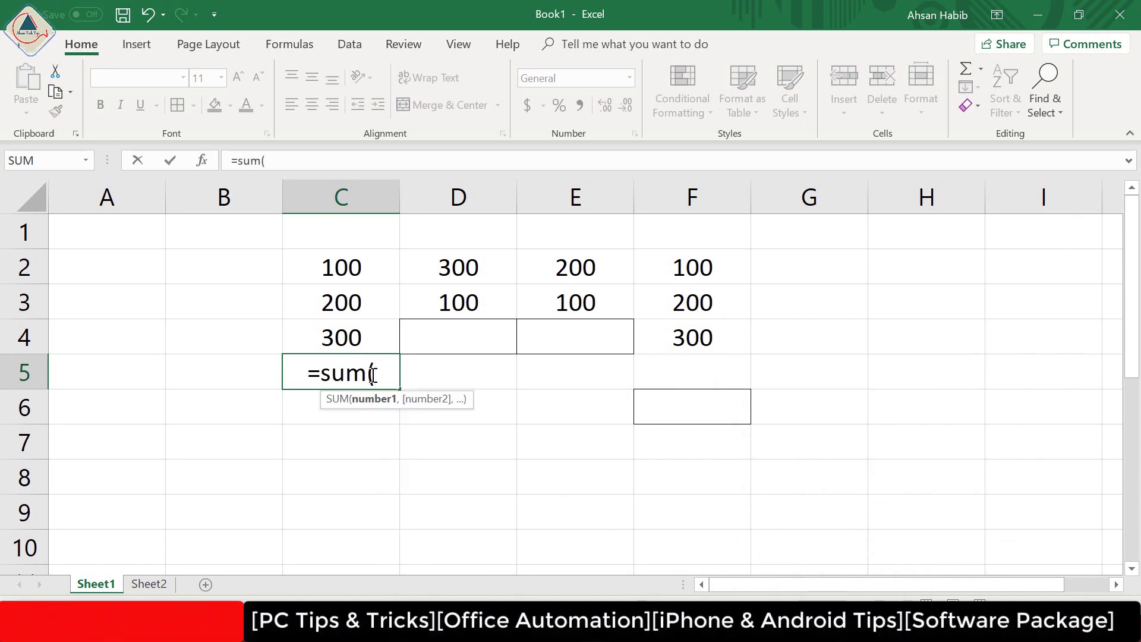
left_click(355, 267)
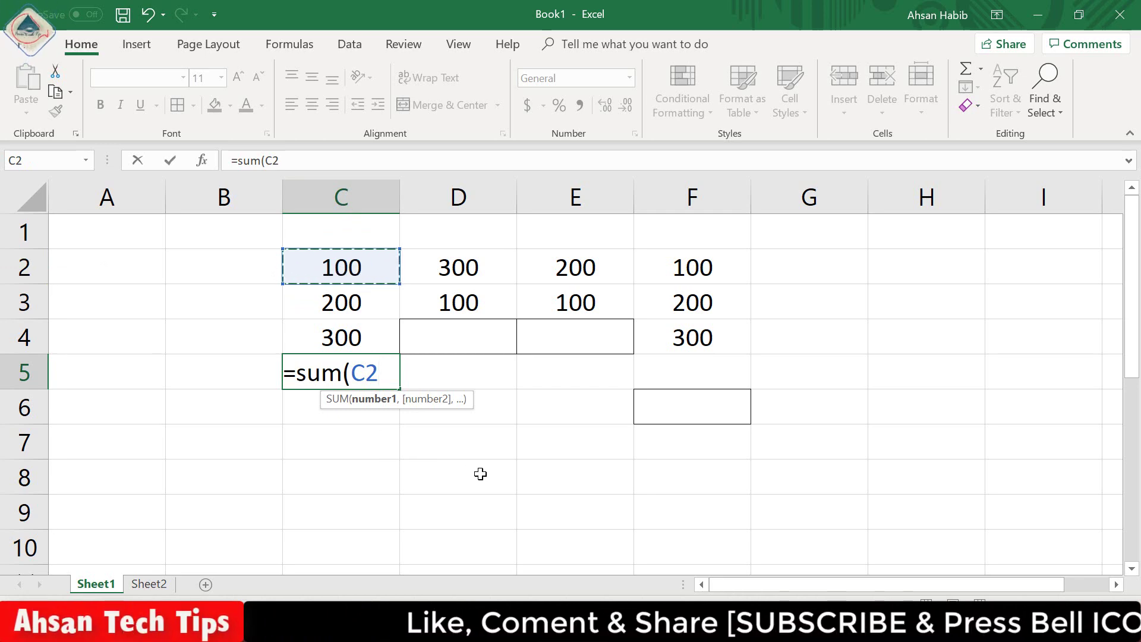
type(":")
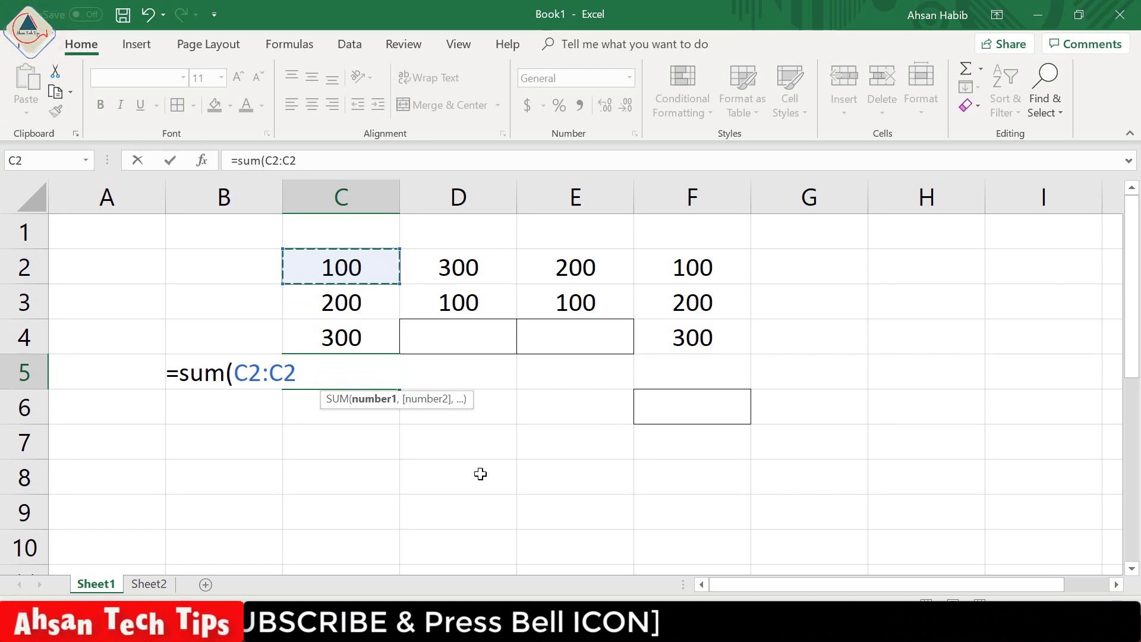
left_click(357, 339)
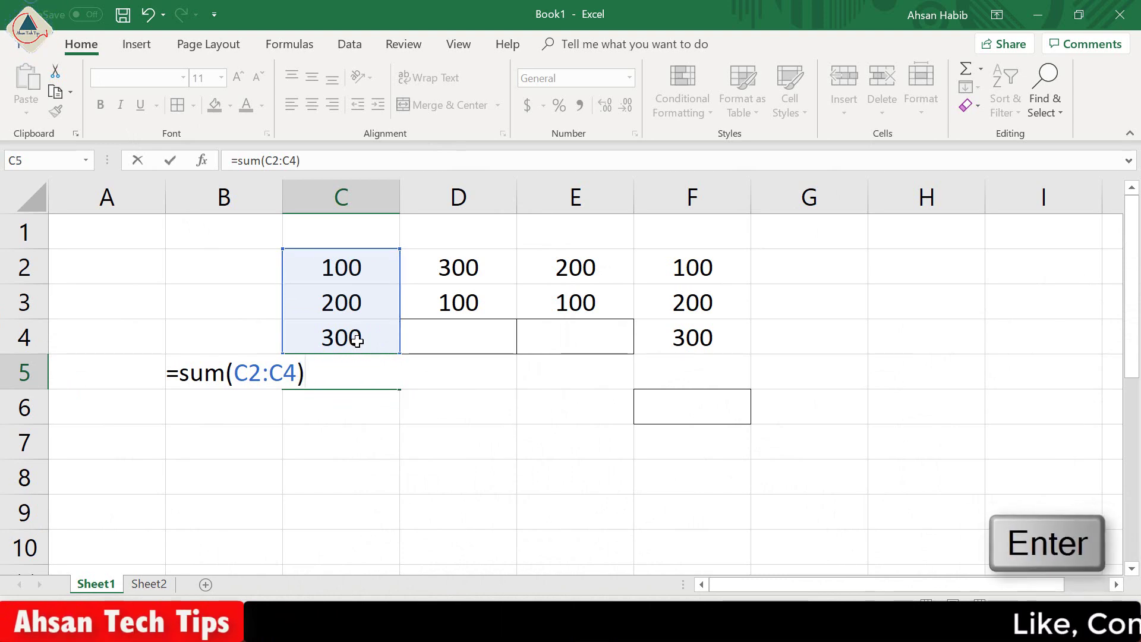
key("Return")
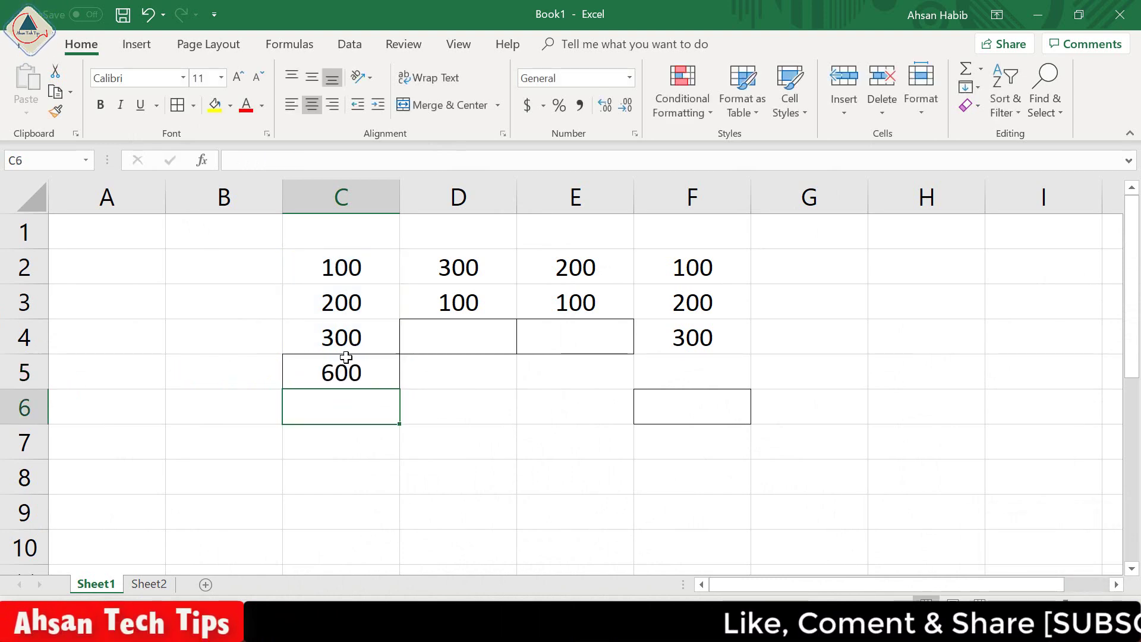
Step: Replace the content of cell C5 with the formula =sum(C2+C3+C4), adding each cell with plus signs inside the function
left_click(356, 372)
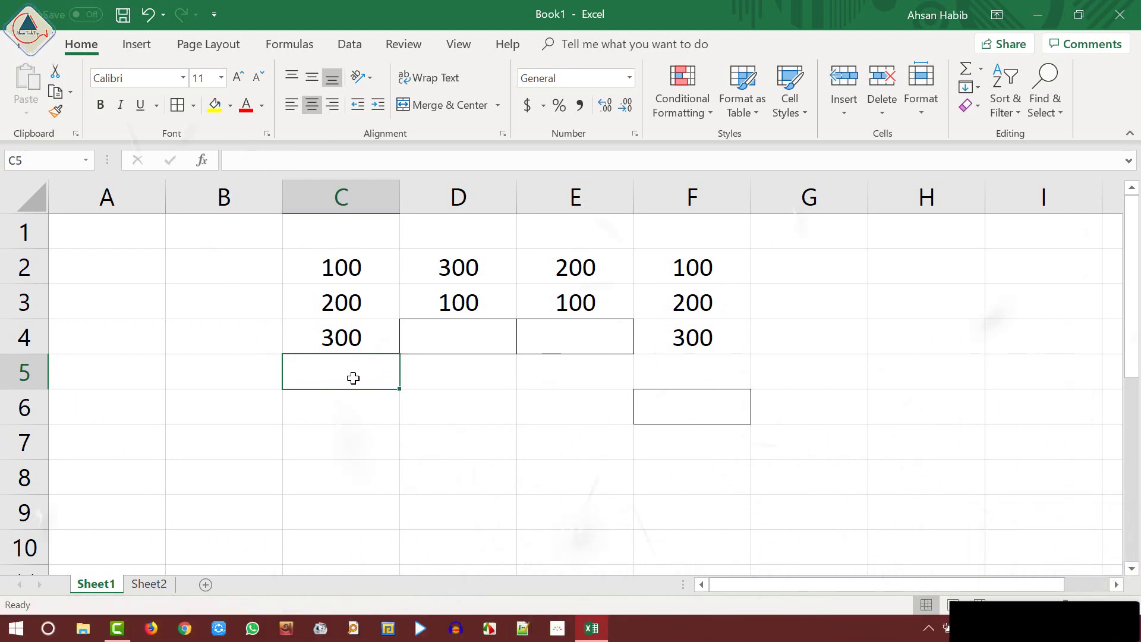
type("=")
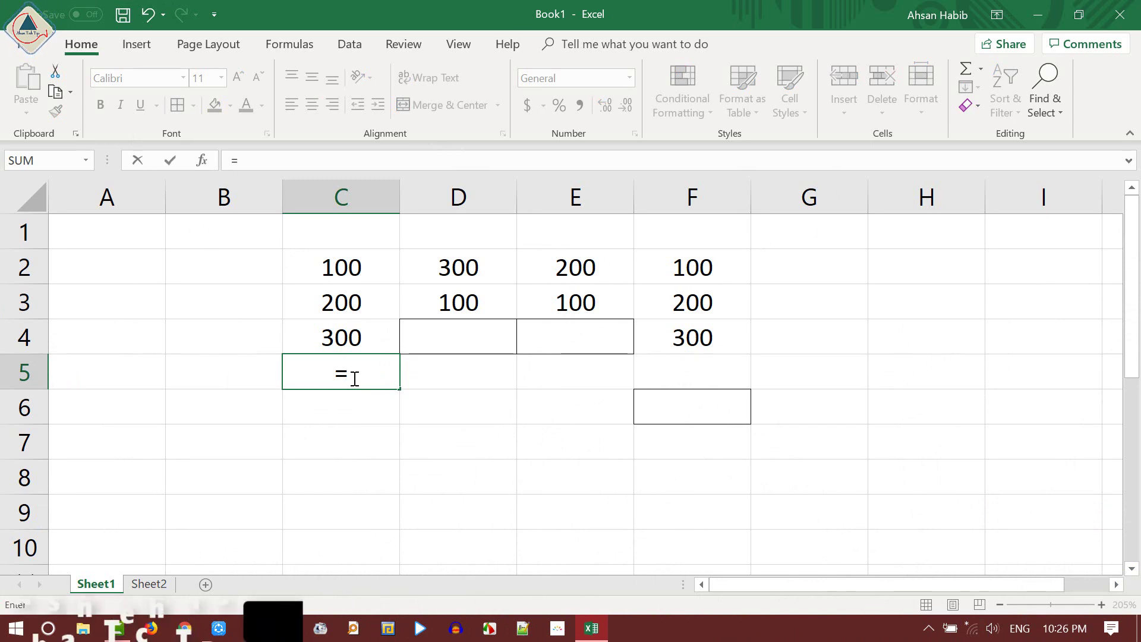
type("sum")
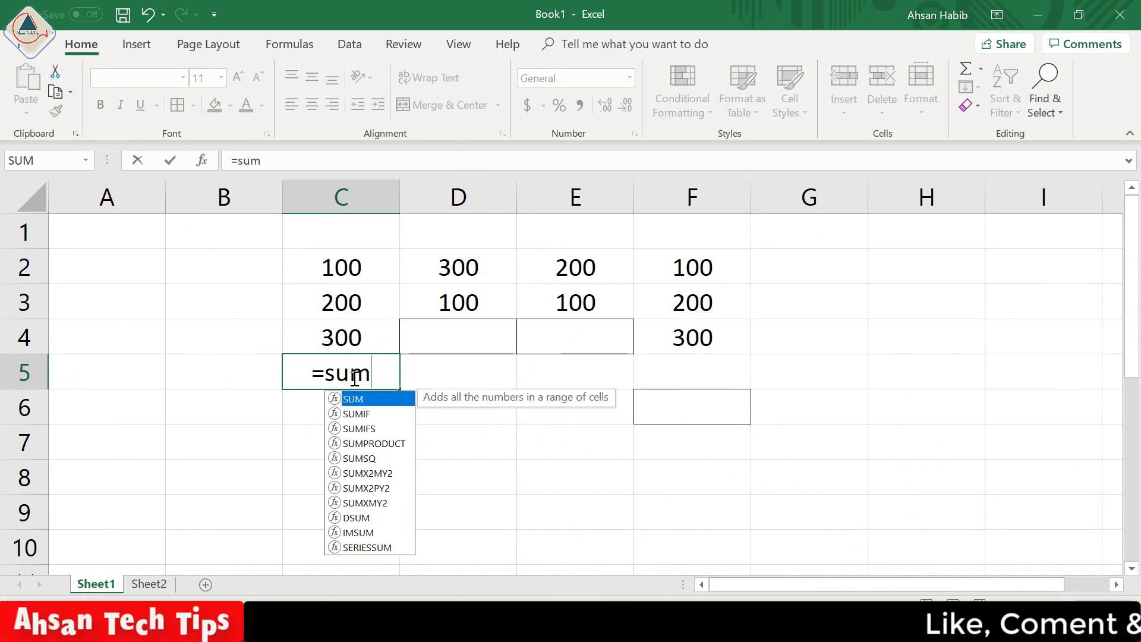
type("(")
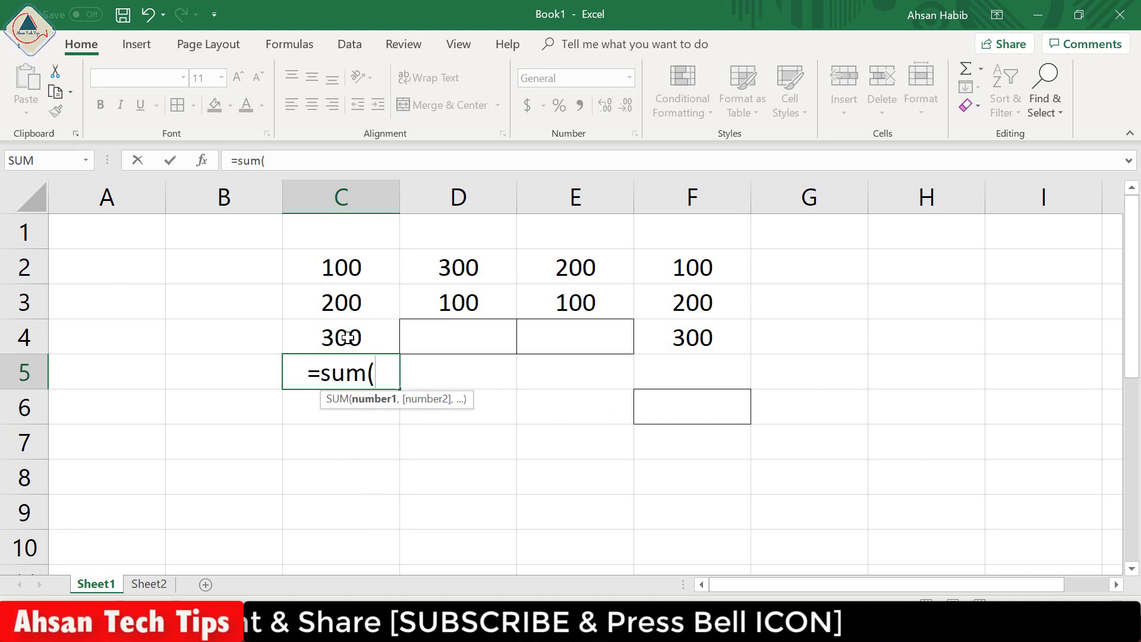
left_click(357, 266)
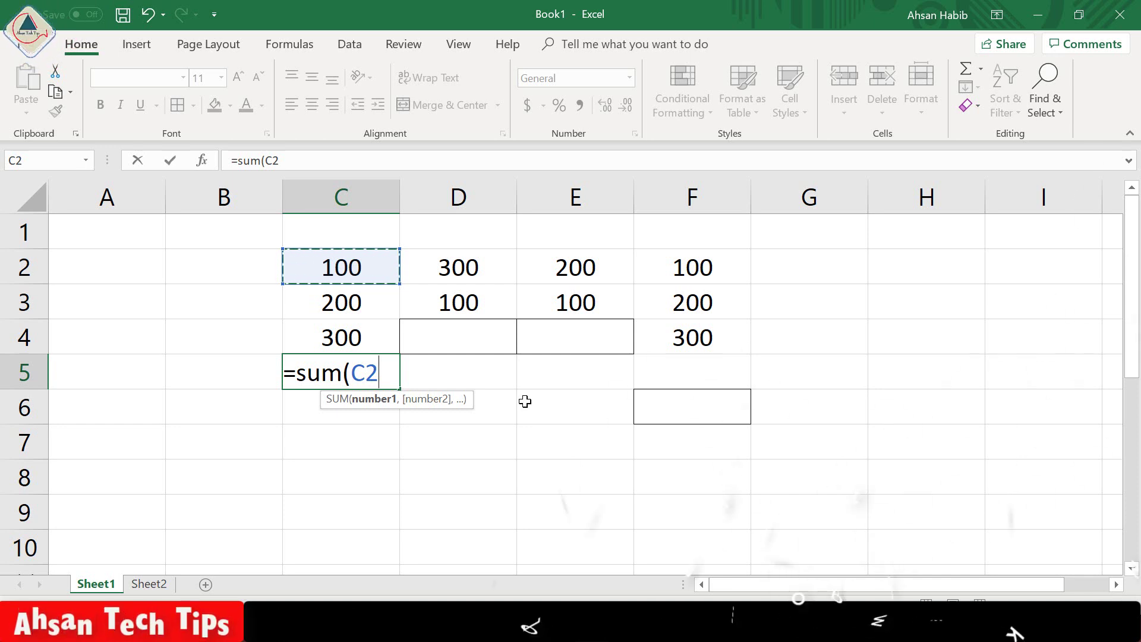
type("+")
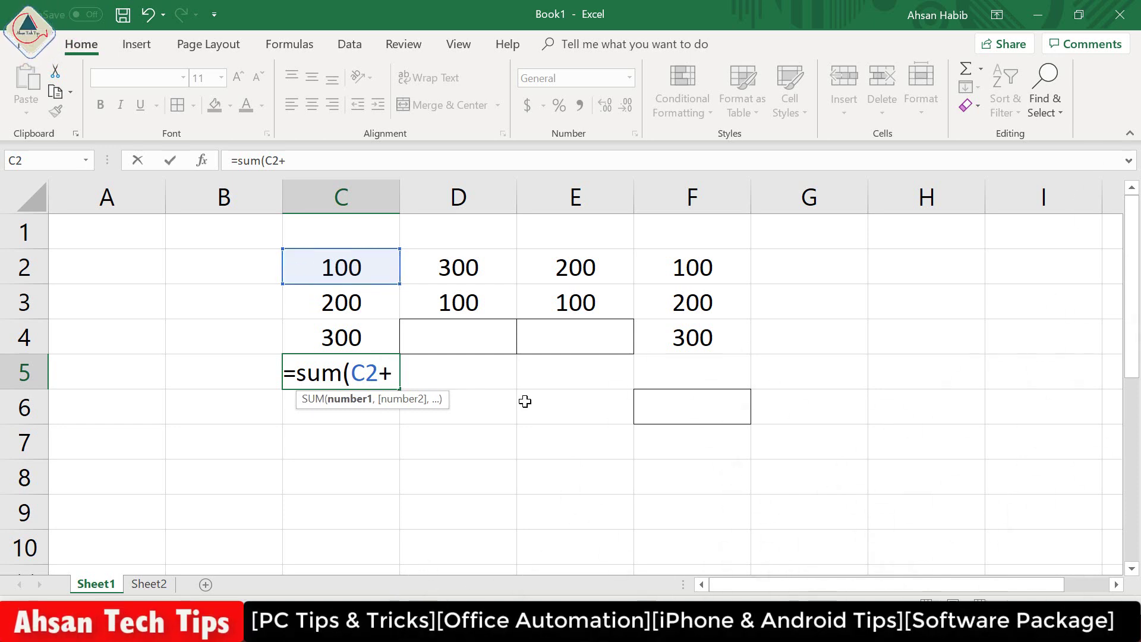
left_click(351, 303)
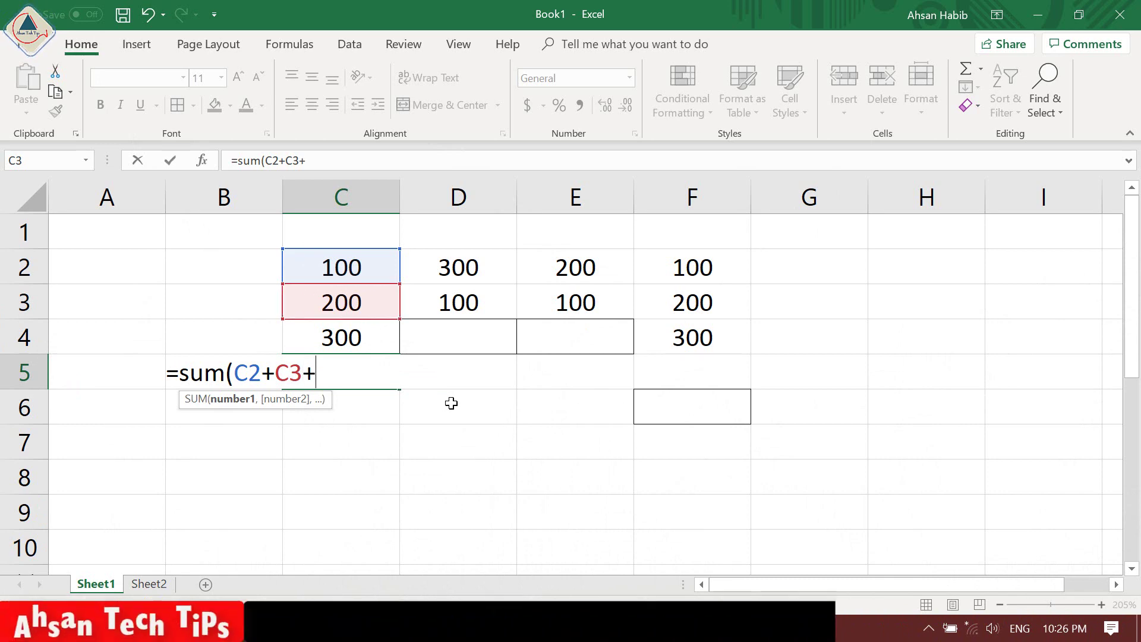
left_click(345, 341)
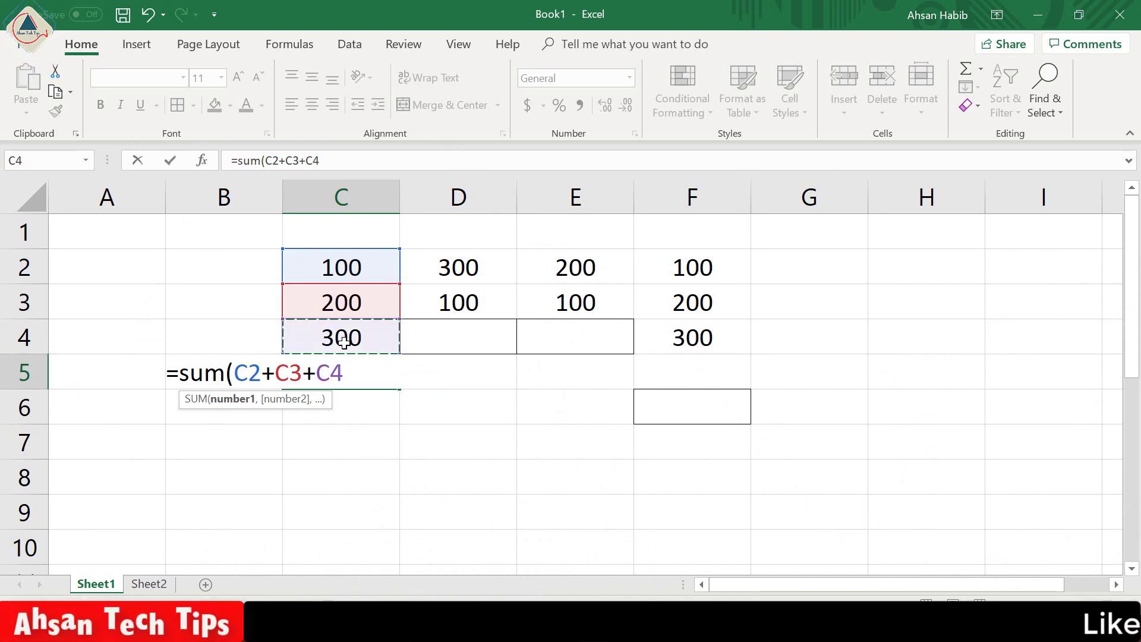
type(")")
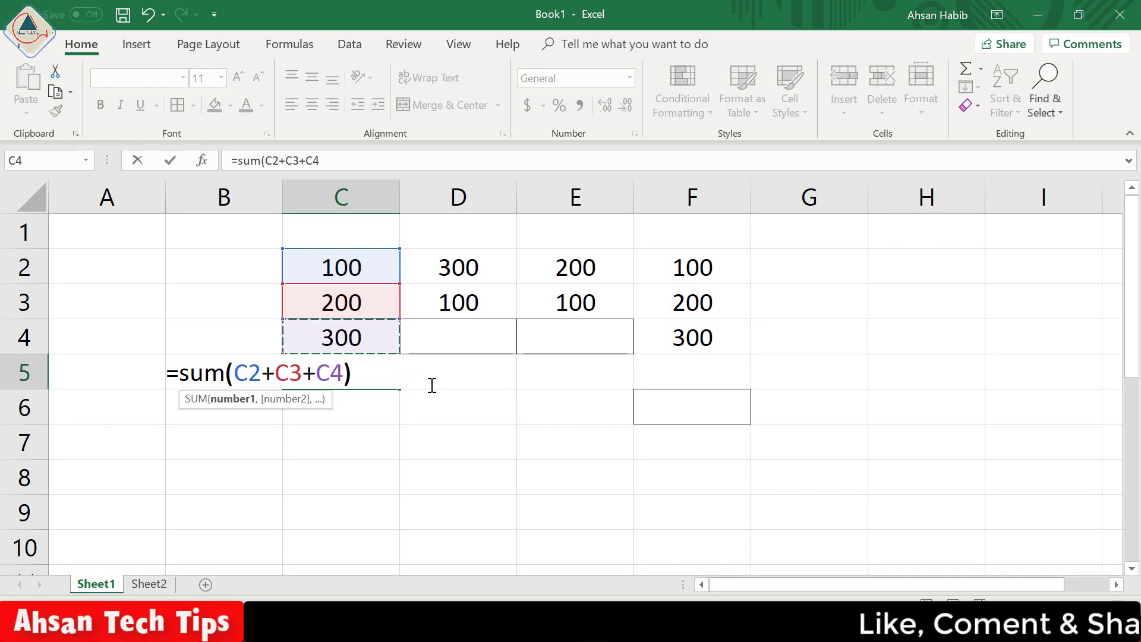
key("Return")
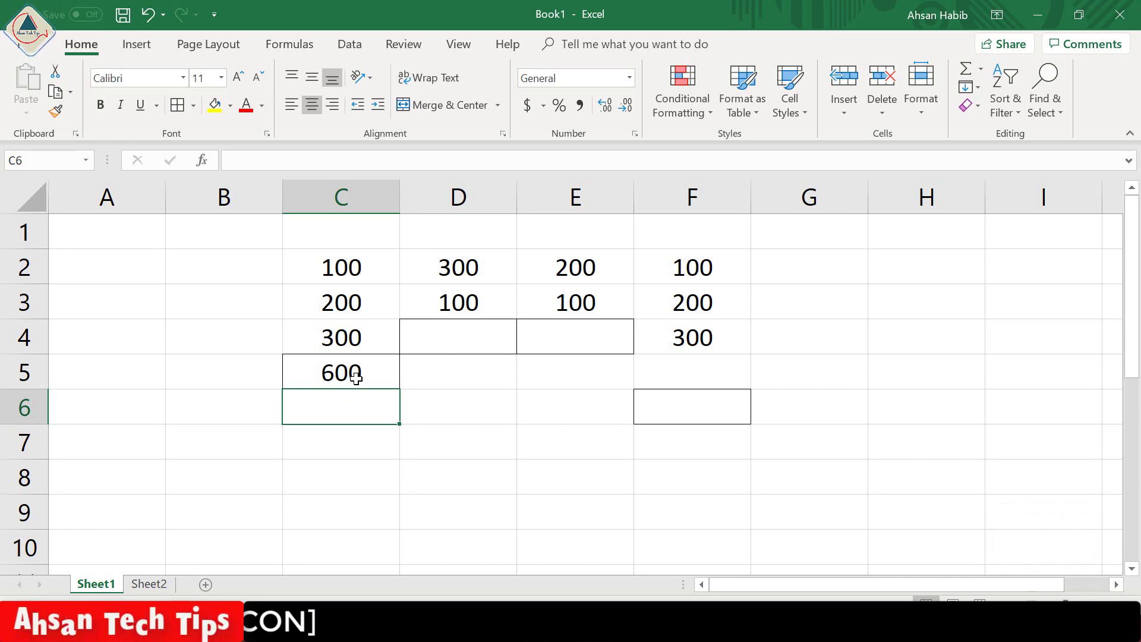
Step: Clear cell C5 and enter the plain addition formula =C2+C3+C4 without the SUM function
left_click(360, 378)
key("Delete")
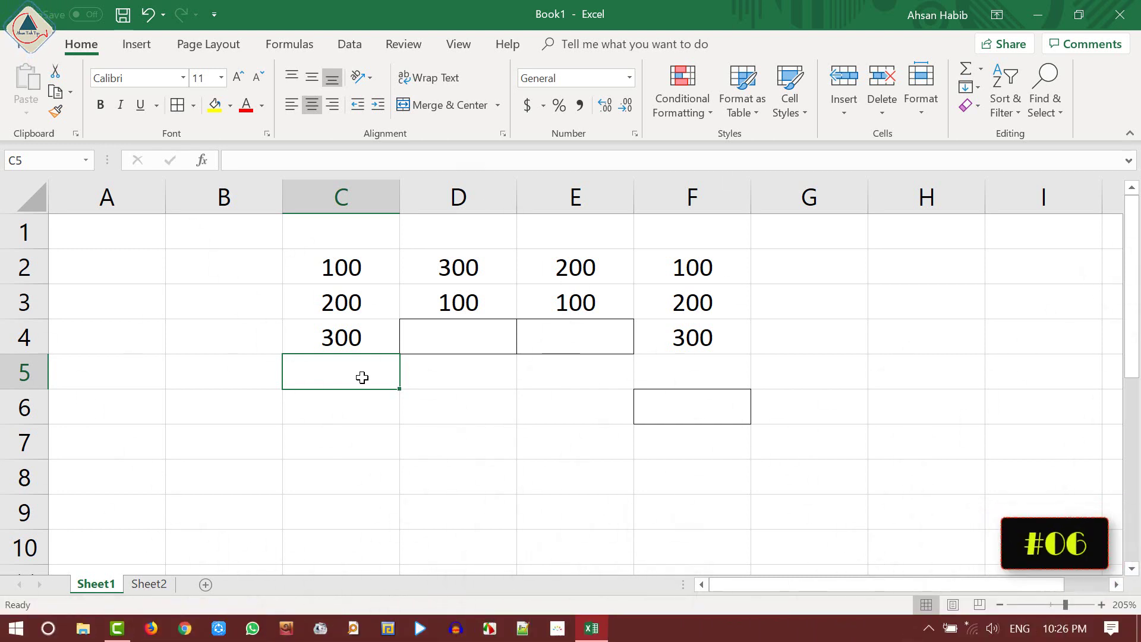
type("=")
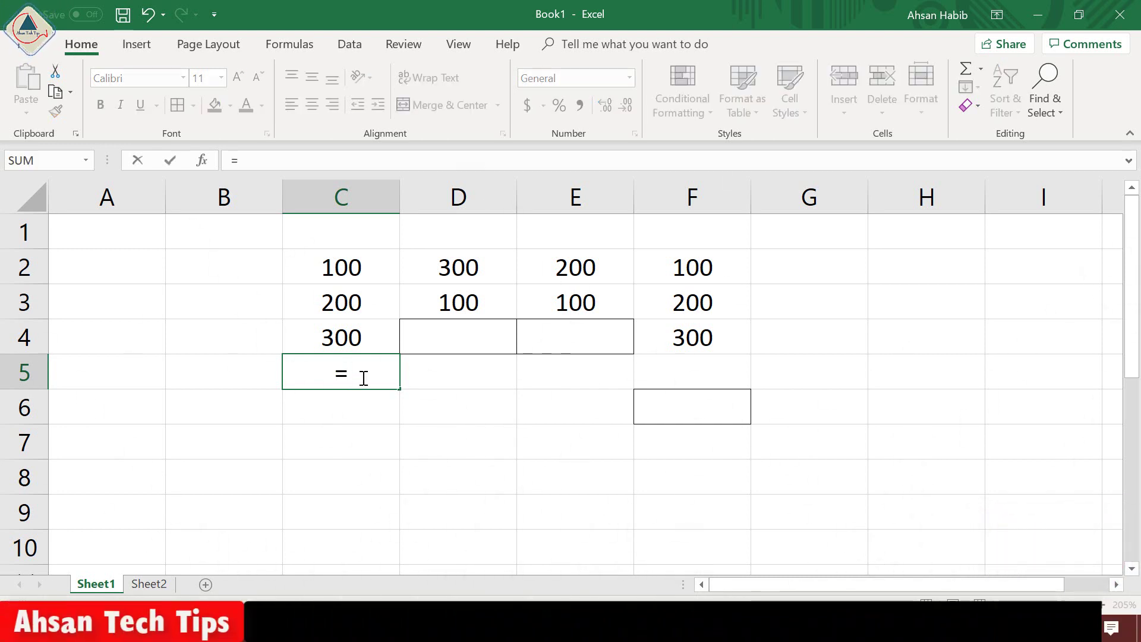
left_click(347, 268)
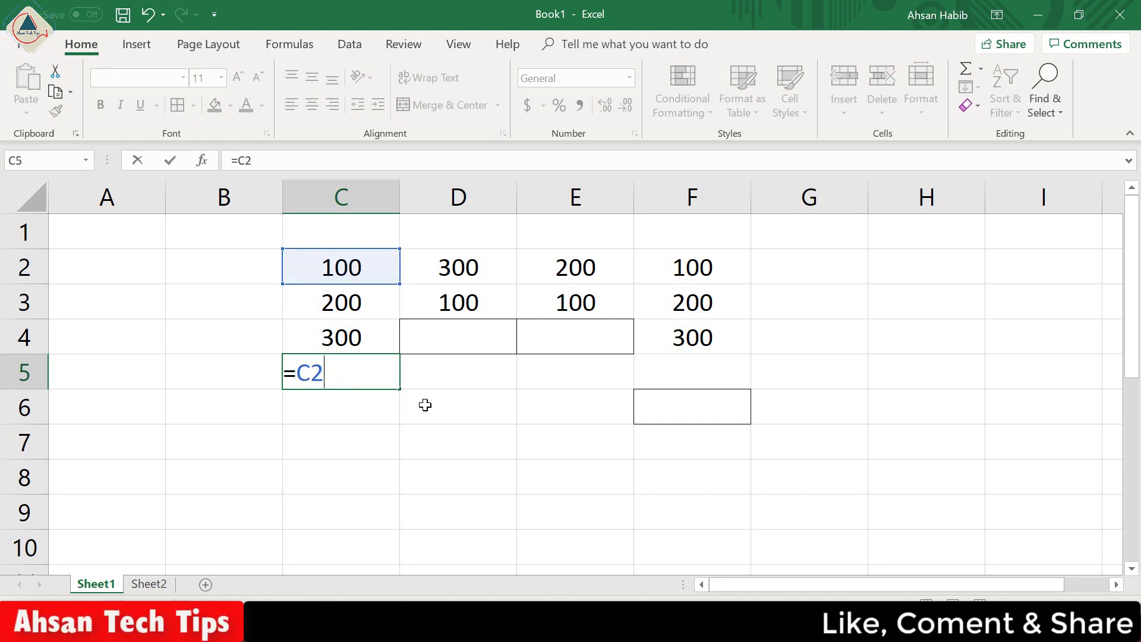
type("+")
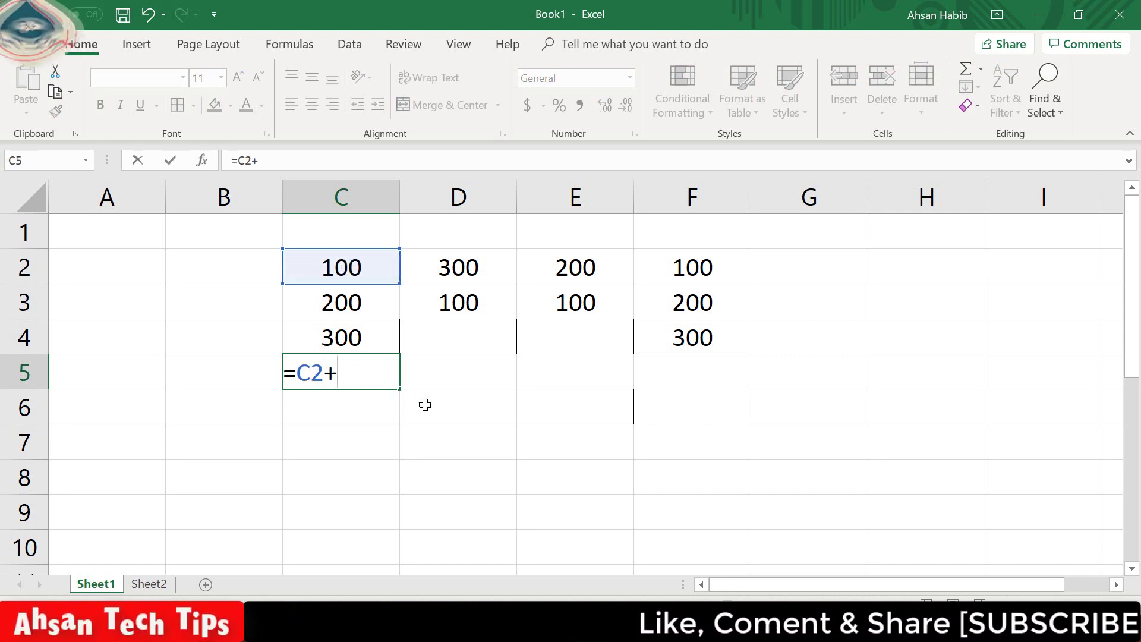
left_click(330, 300)
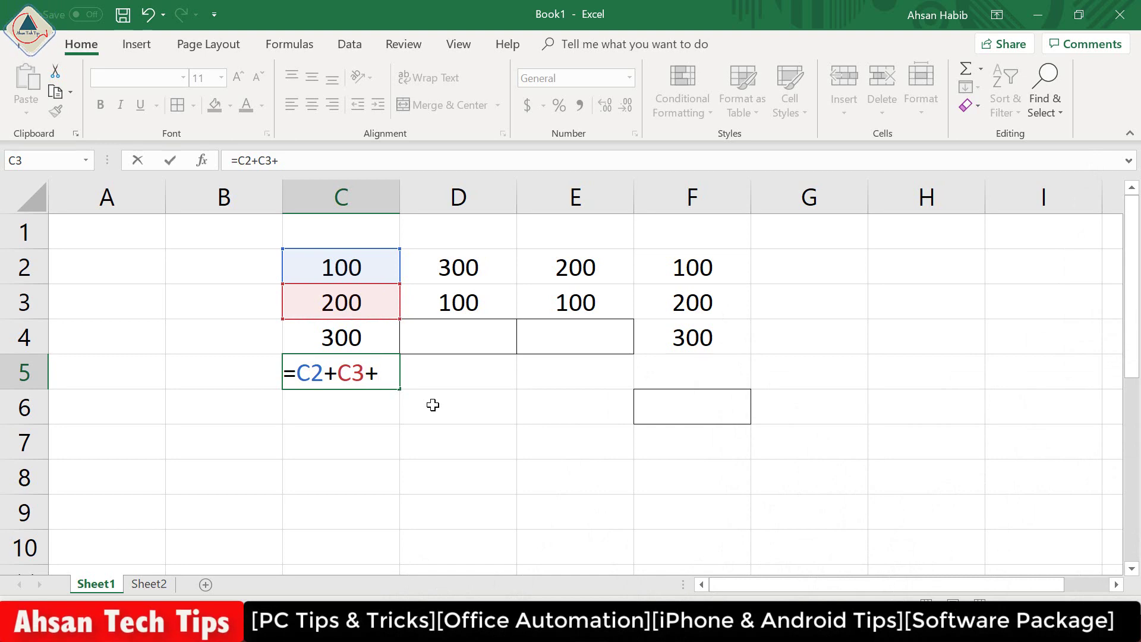
left_click(353, 336)
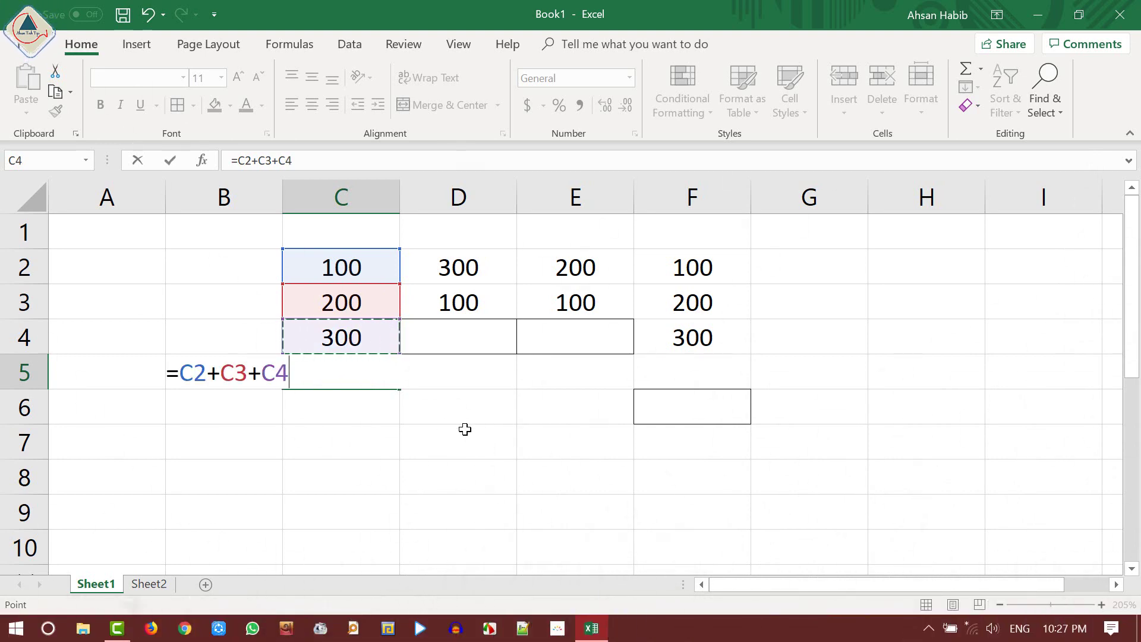
key("Return")
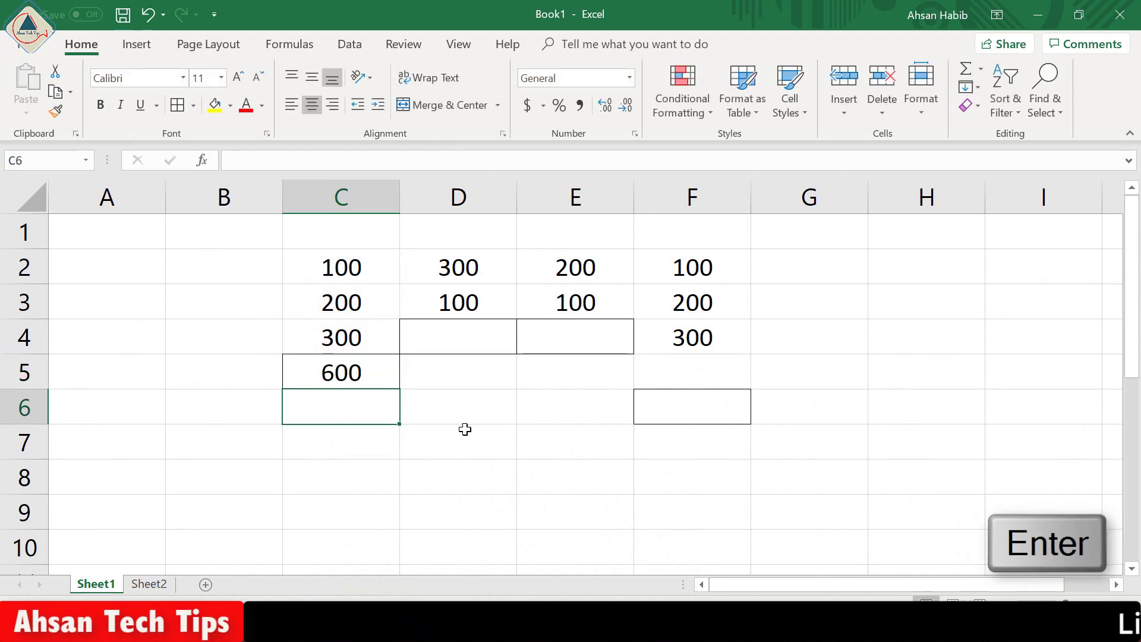
Step: Check the formula stored in cell C5 and delete it
left_click(338, 380)
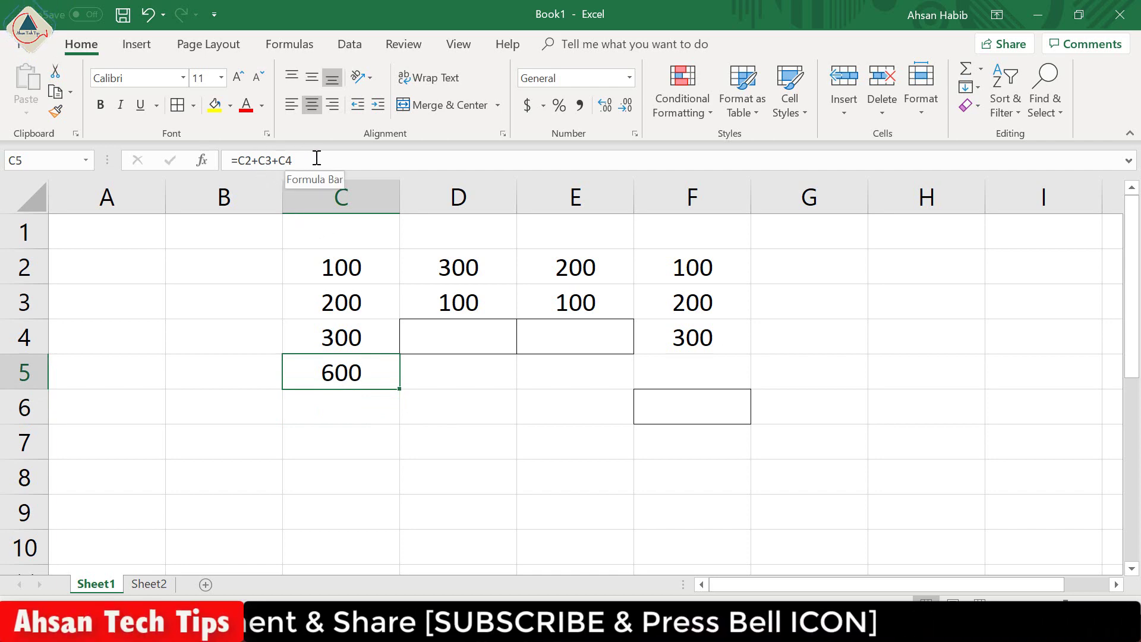
key("Delete")
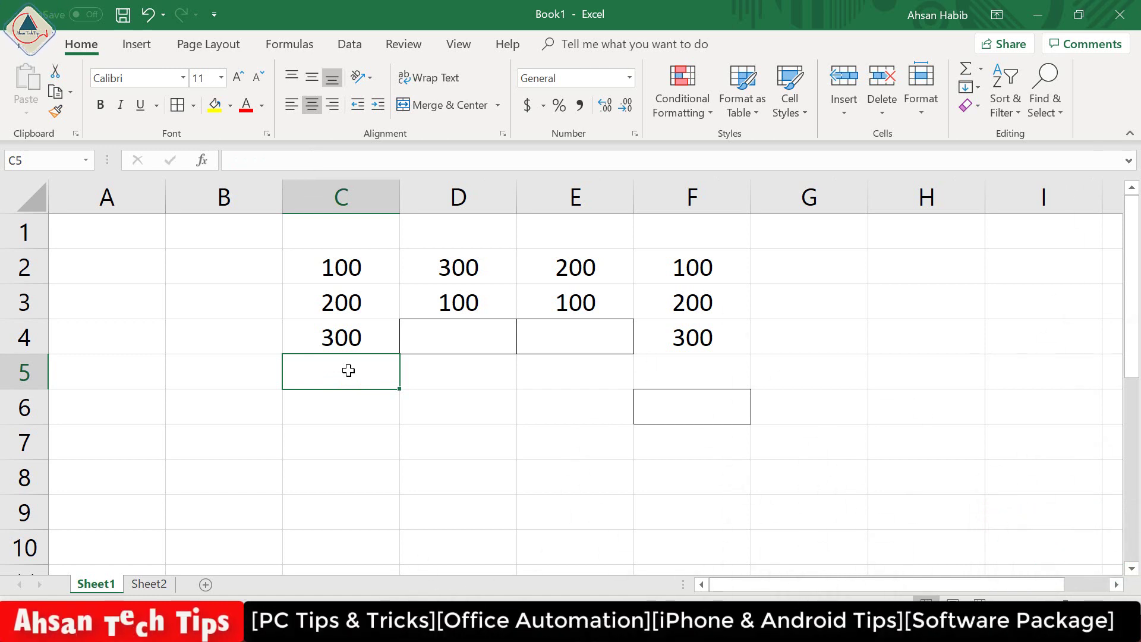
Step: Compare the numbers in column B of Sheet2 with the numbers in column C of Sheet1
left_click(149, 584)
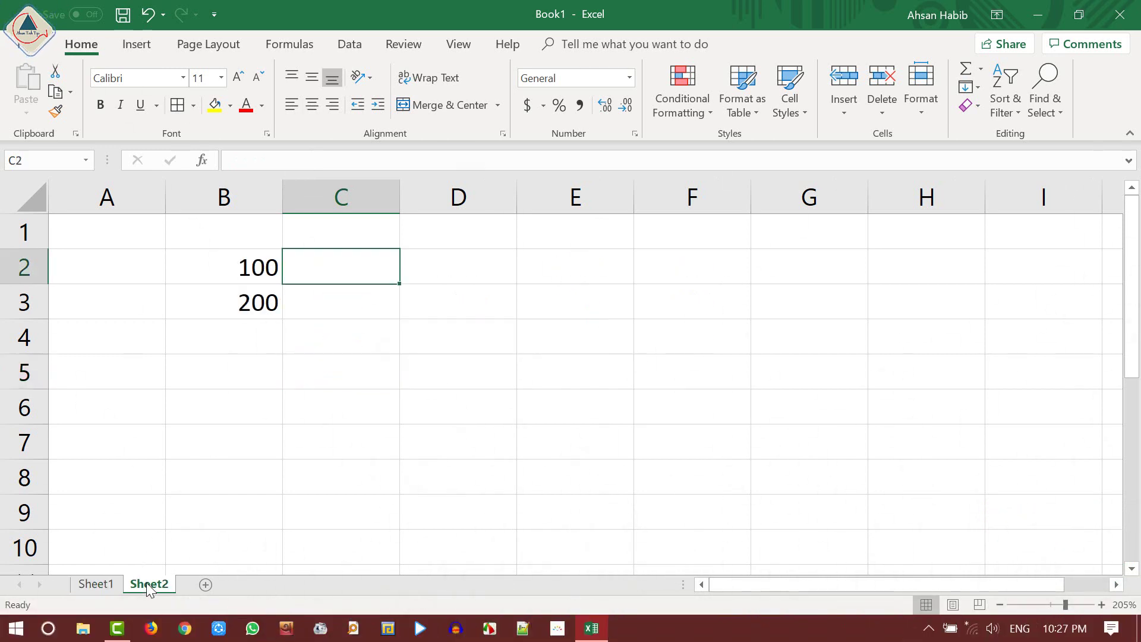
left_click(109, 586)
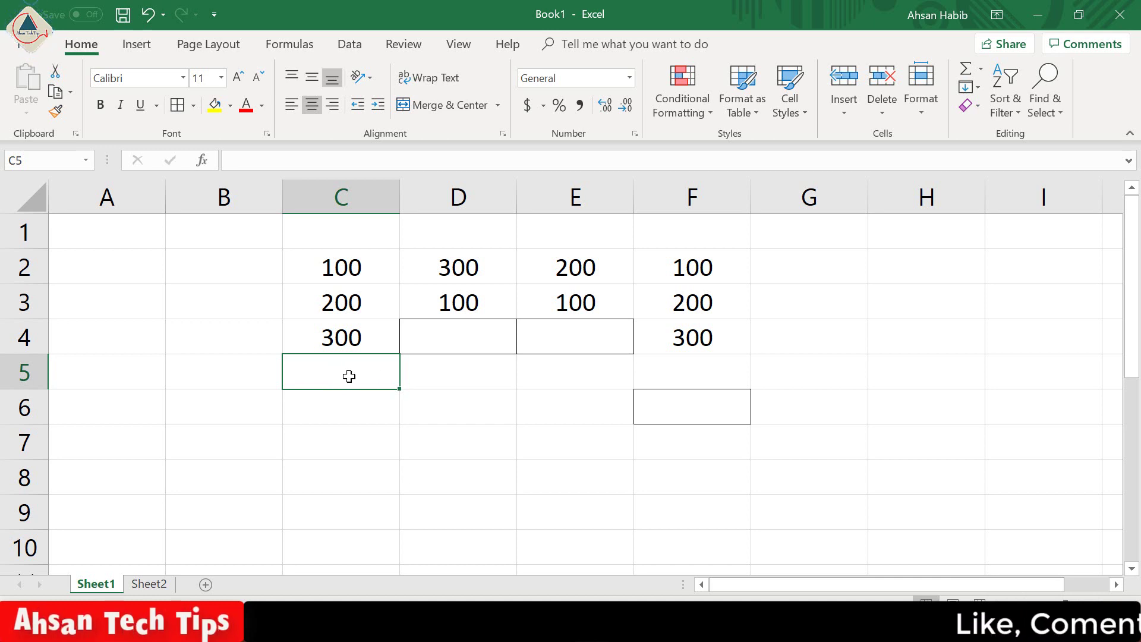
left_click(429, 445)
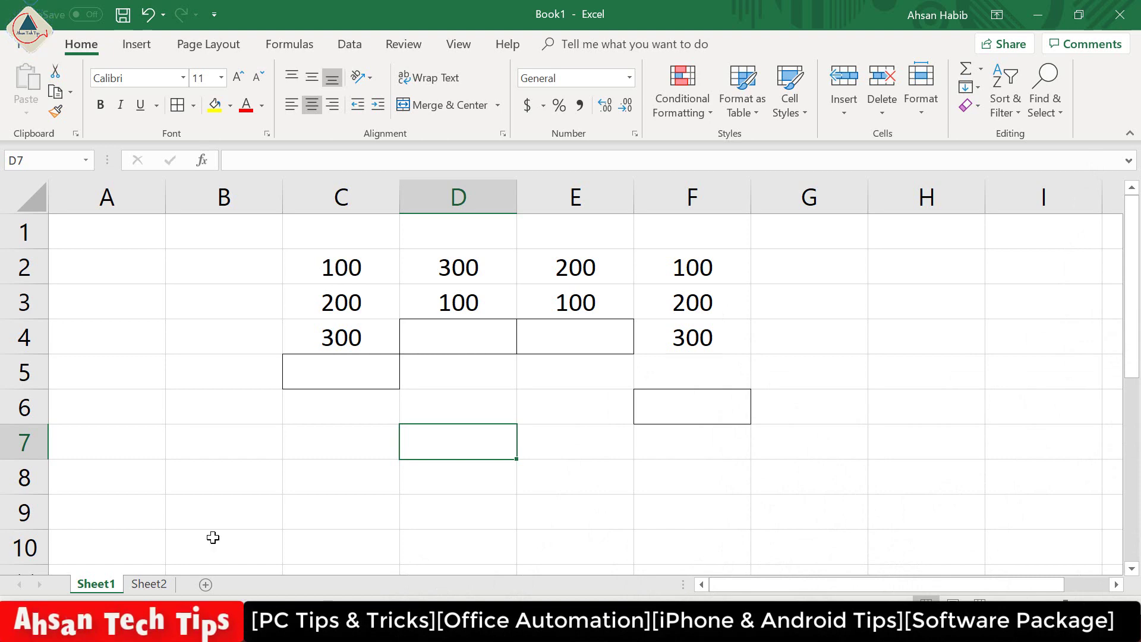
left_click(148, 584)
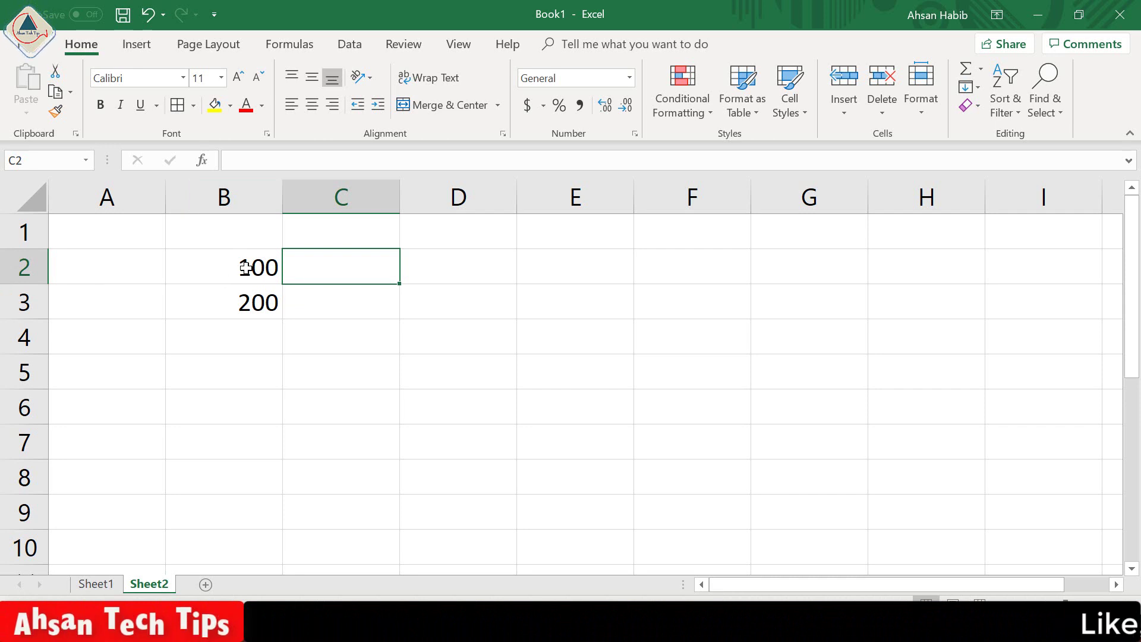
left_click(107, 587)
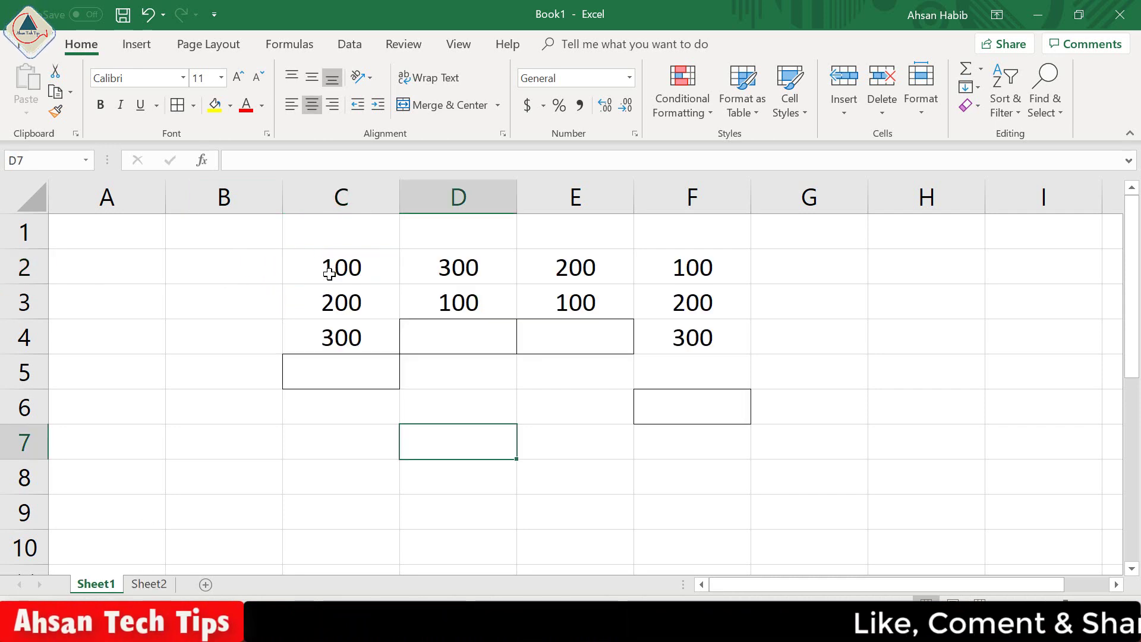
left_click(329, 274)
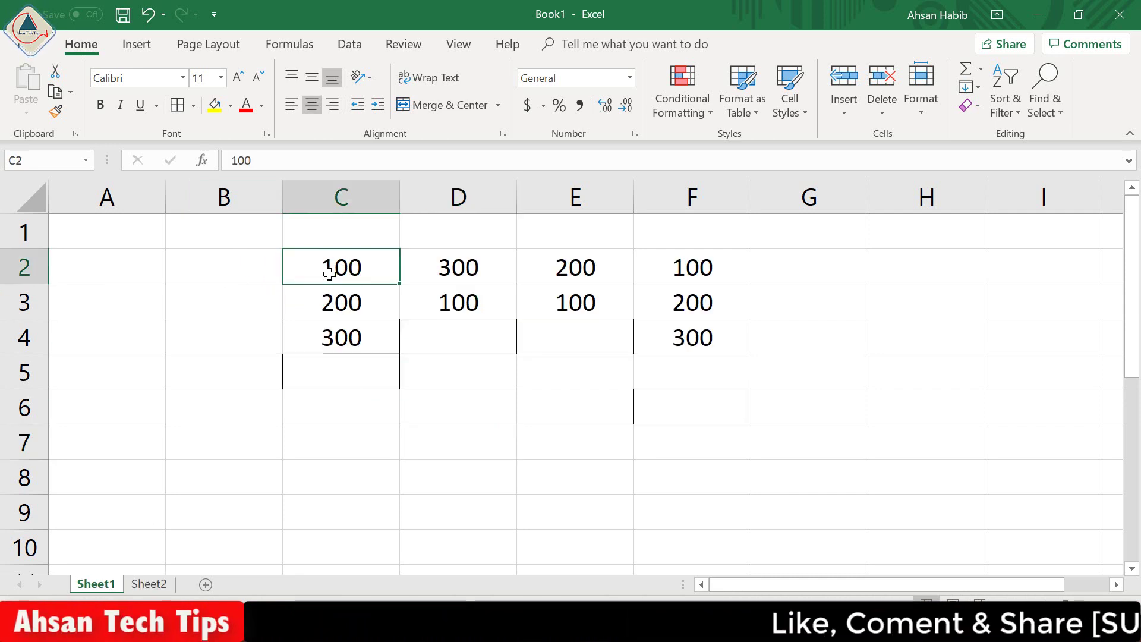
Step: In cell D7 of Sheet1, enter the formula =C2+Sheet2!B2 to add cells from both sheets
left_click(447, 445)
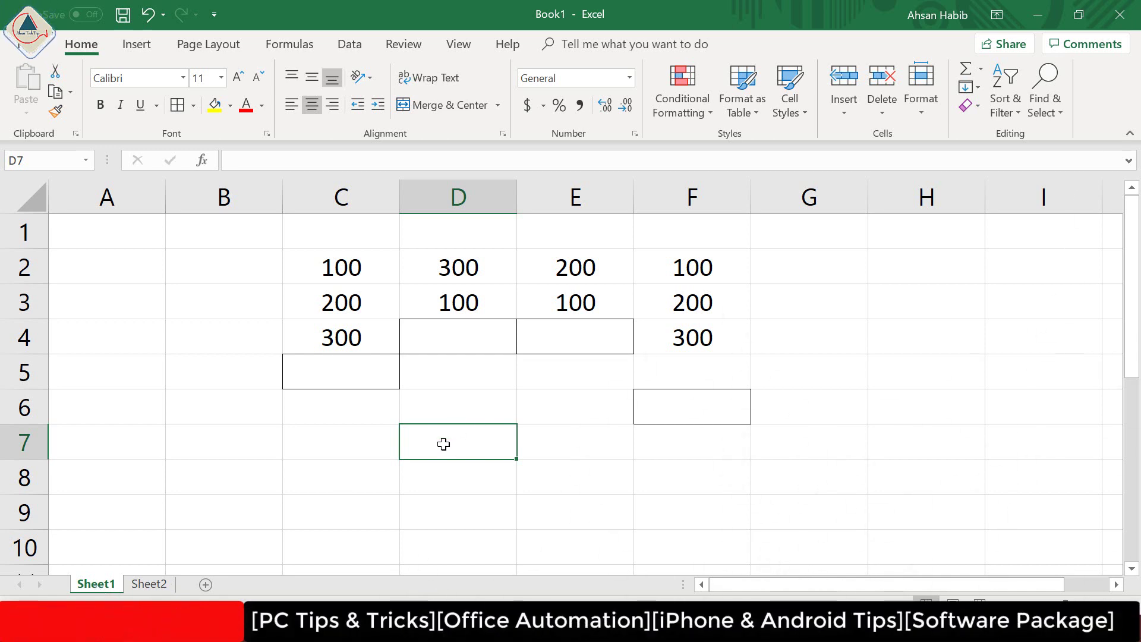
type("=")
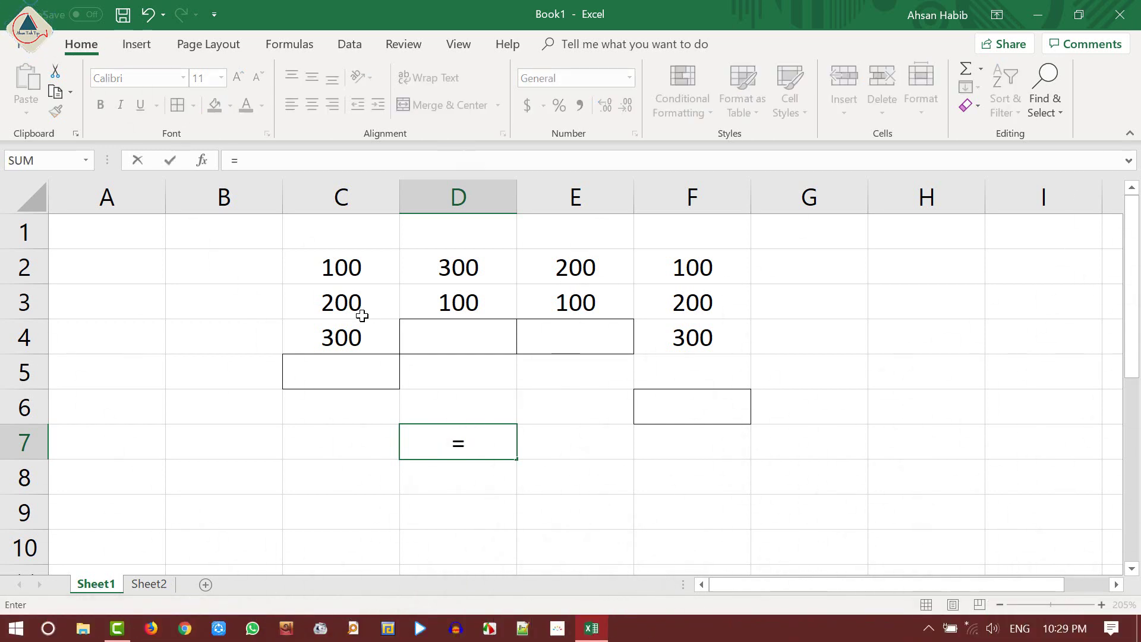
left_click(343, 268)
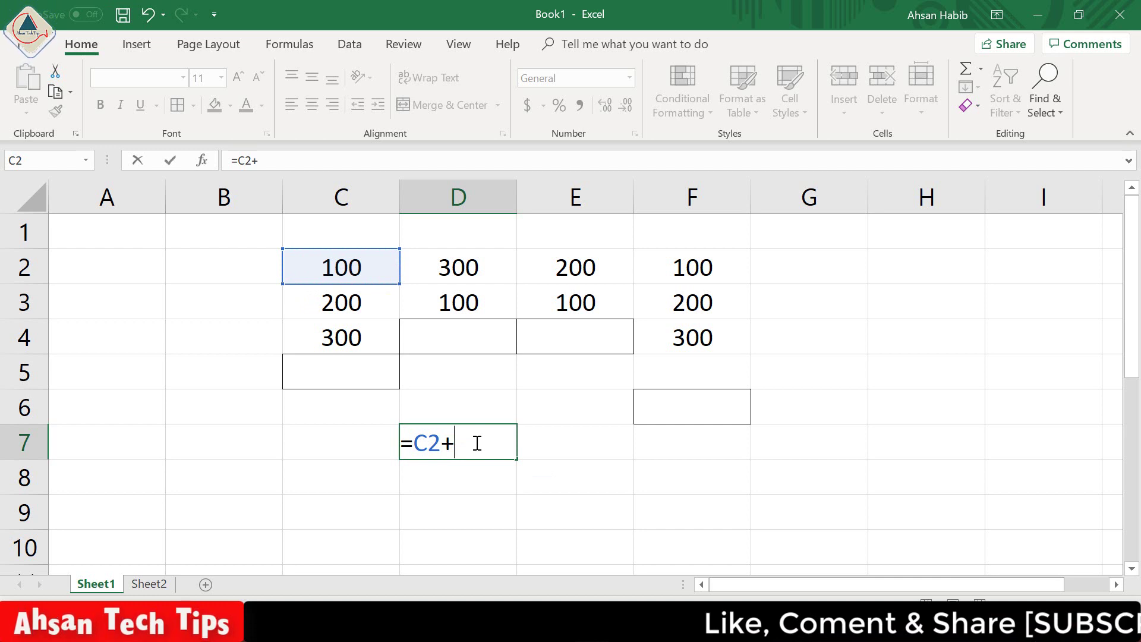
left_click(149, 583)
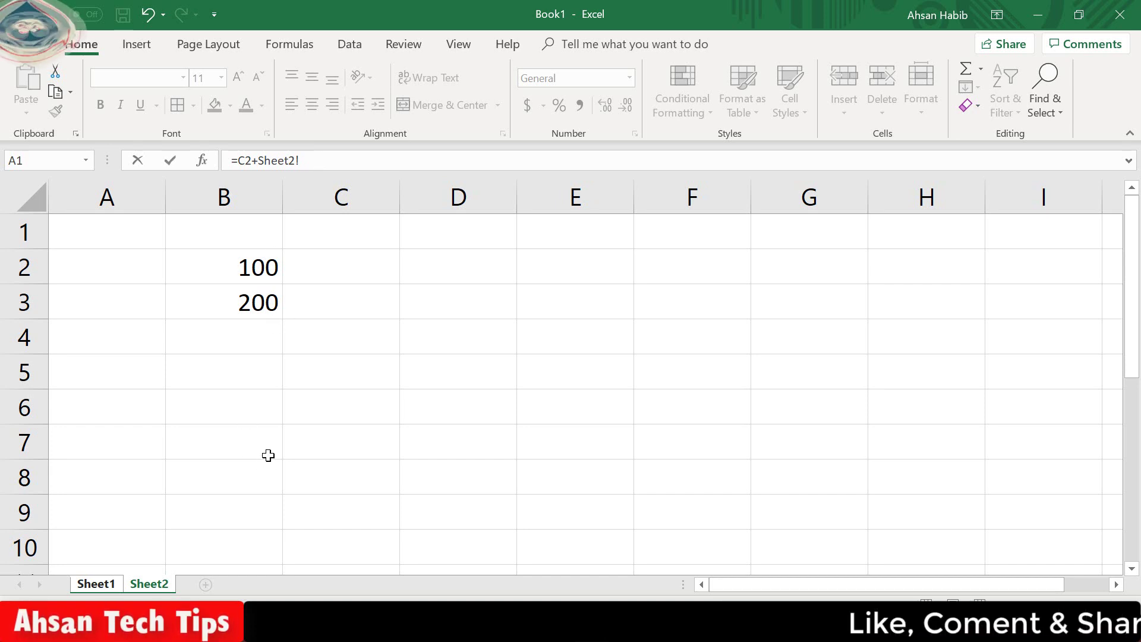
key("ctrl")
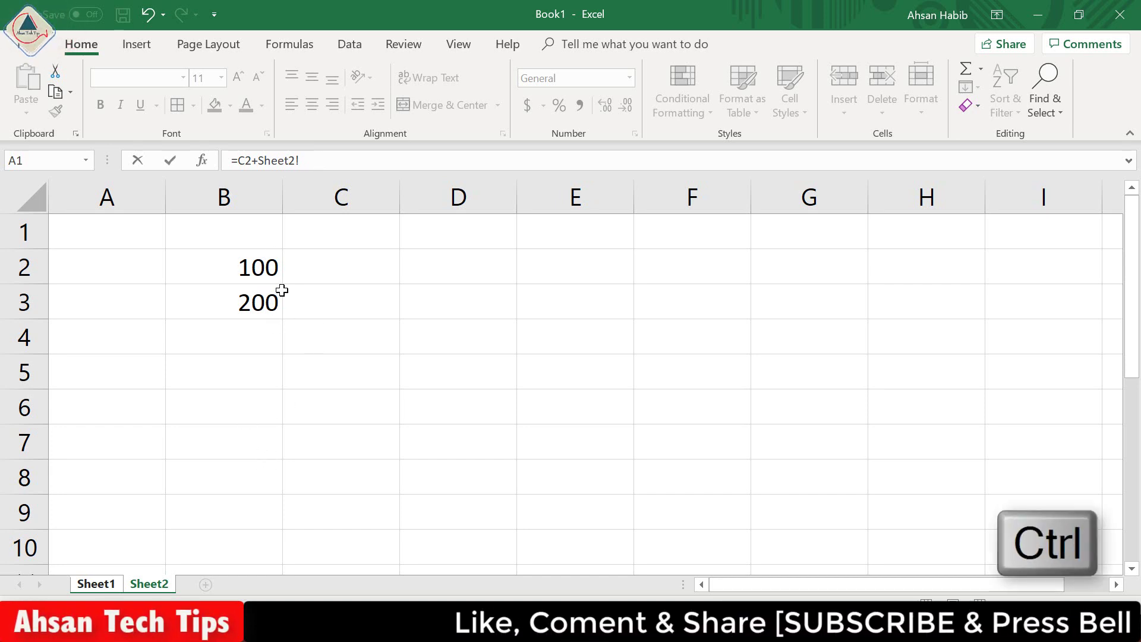
left_click(260, 266)
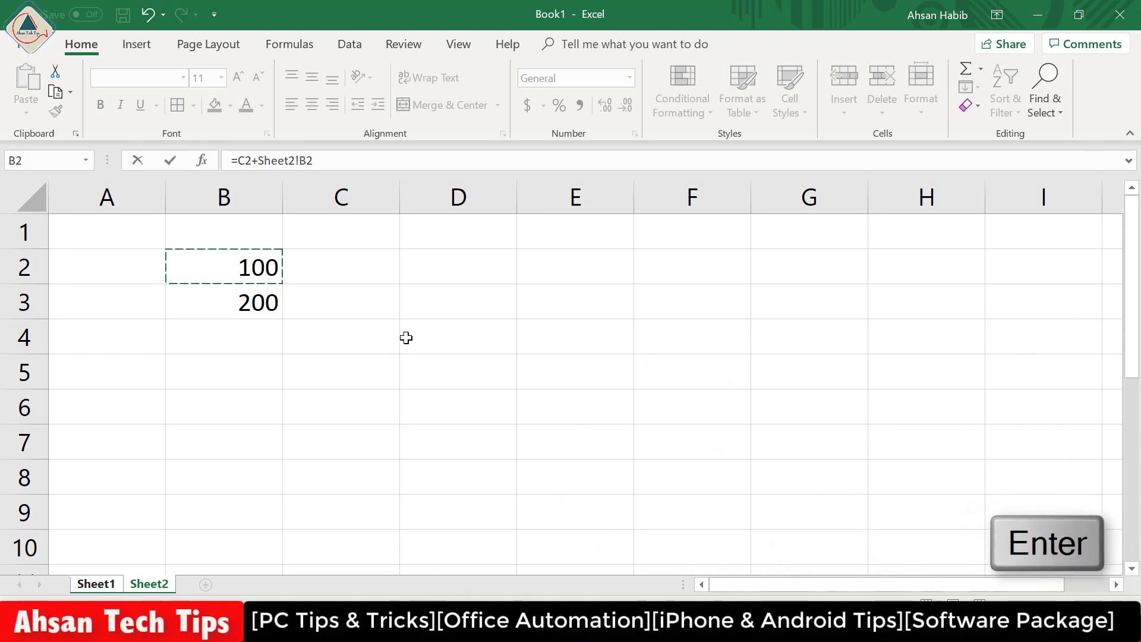
key("Return")
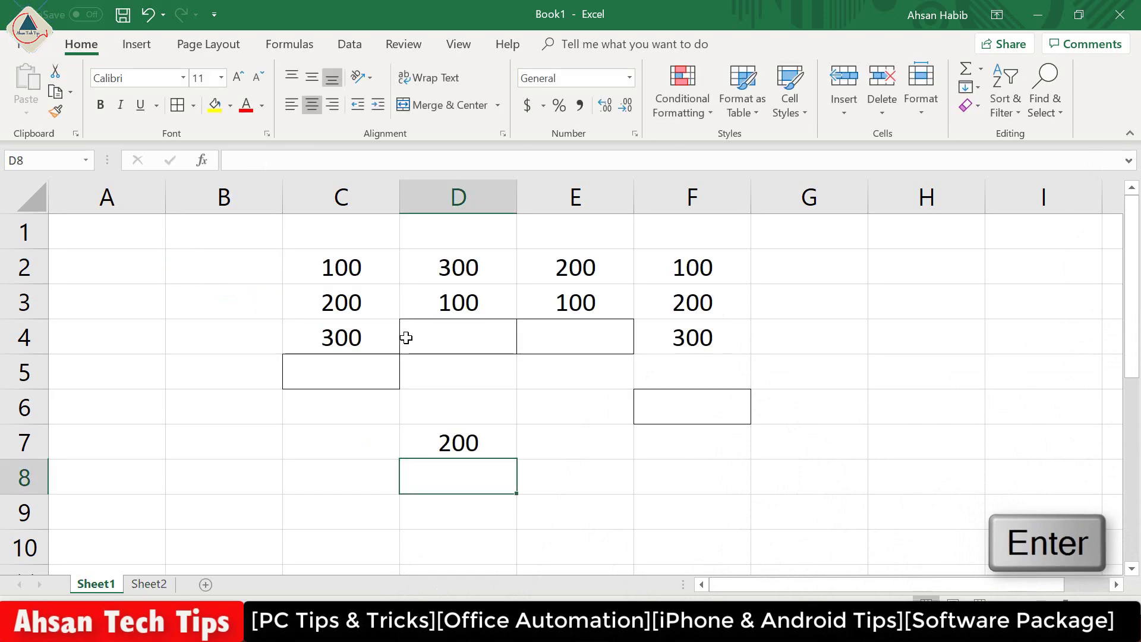
Step: Compare the formula in cell D7 of Sheet1 with cell B2 of Sheet2, and delete the formula
left_click(456, 442)
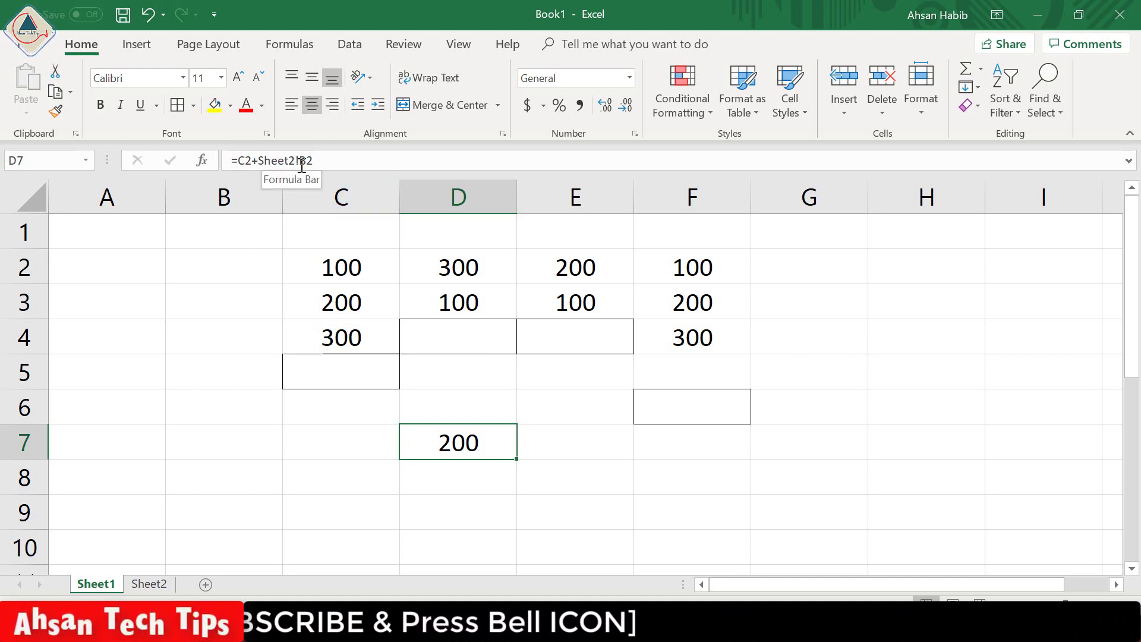
left_click(145, 586)
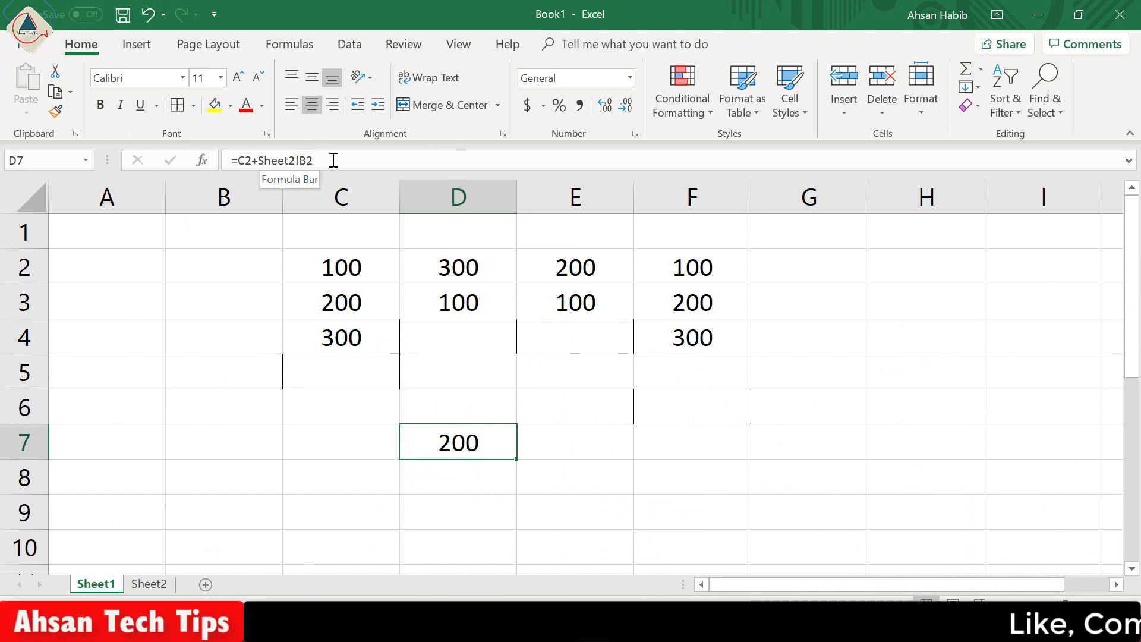
left_click(149, 584)
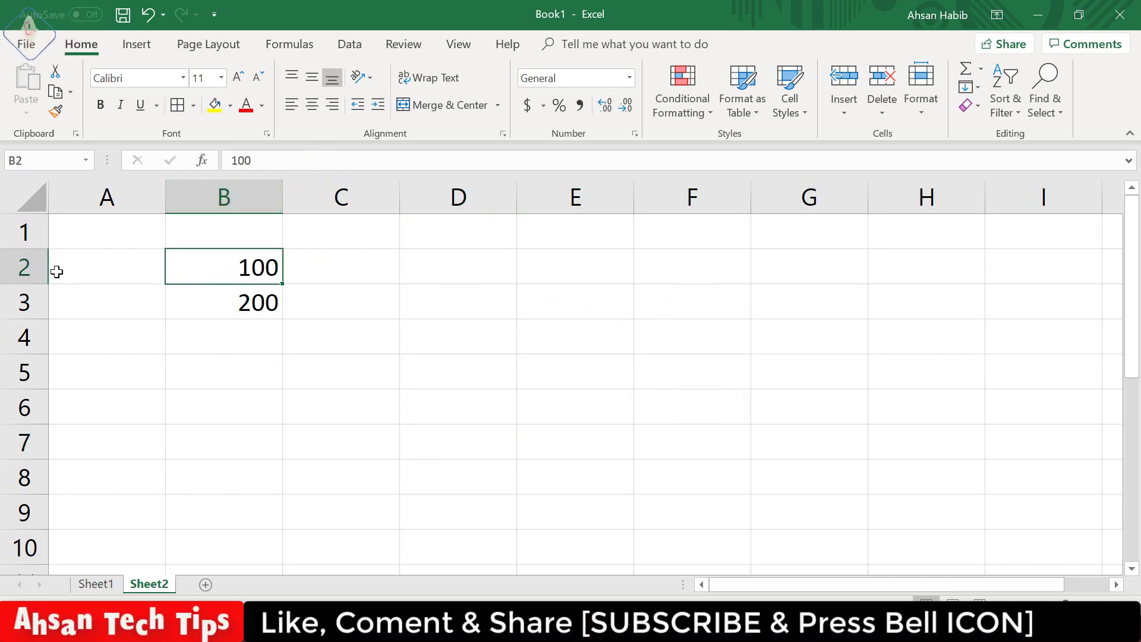
left_click(94, 587)
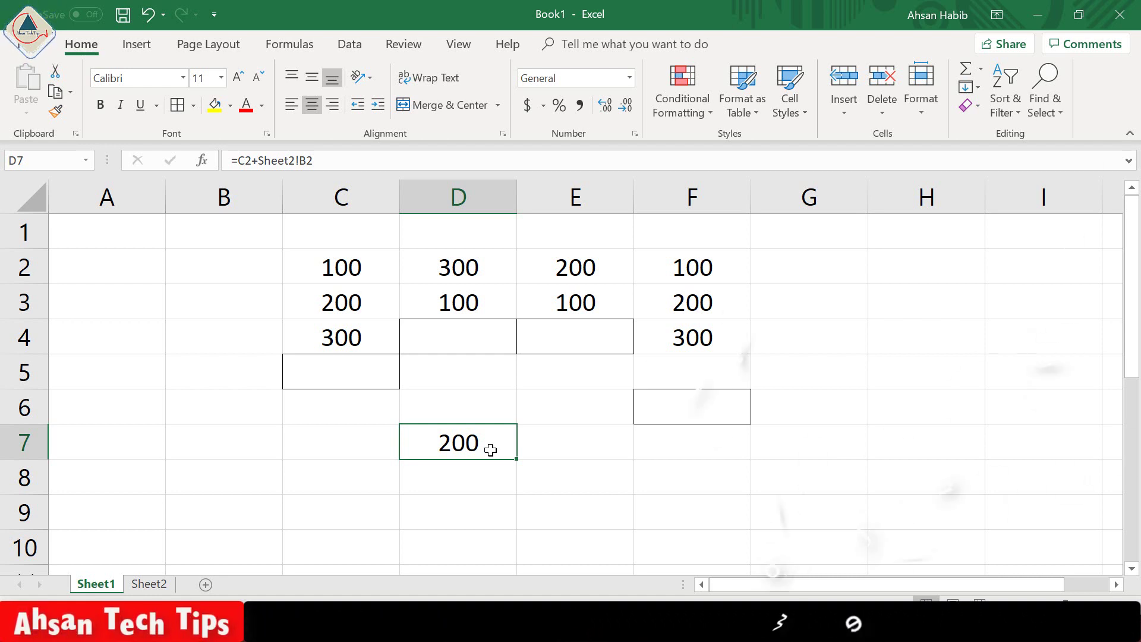
key("Delete")
Step: Enter the formula =sum(c2:c4) in cell C5 by writing out the whole cell range
left_click(384, 382)
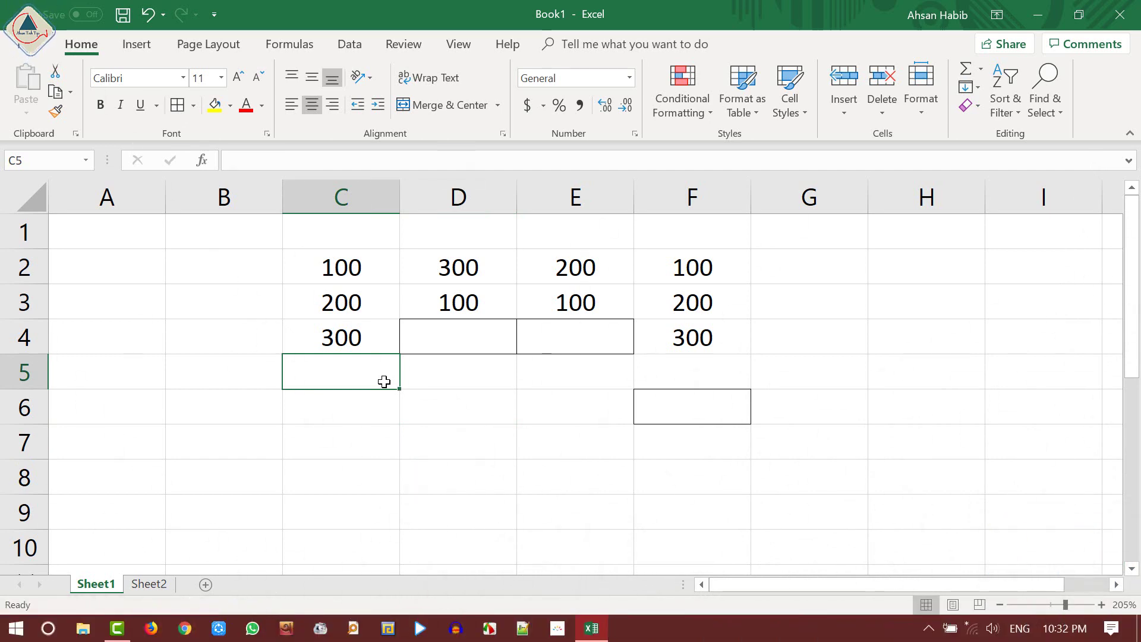
type("=")
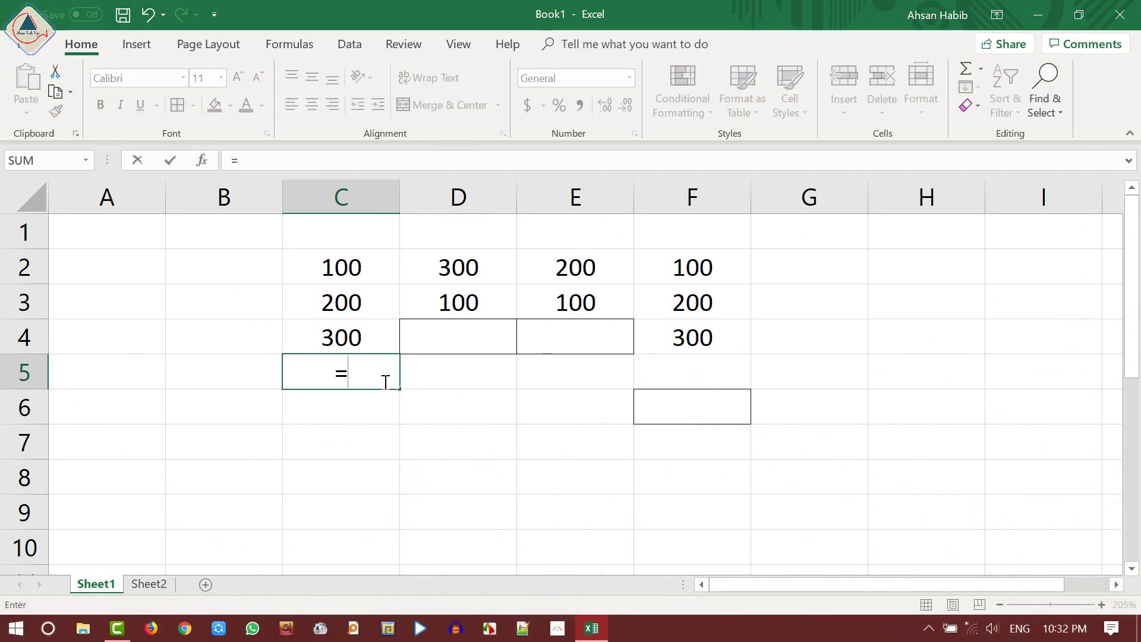
type("sum")
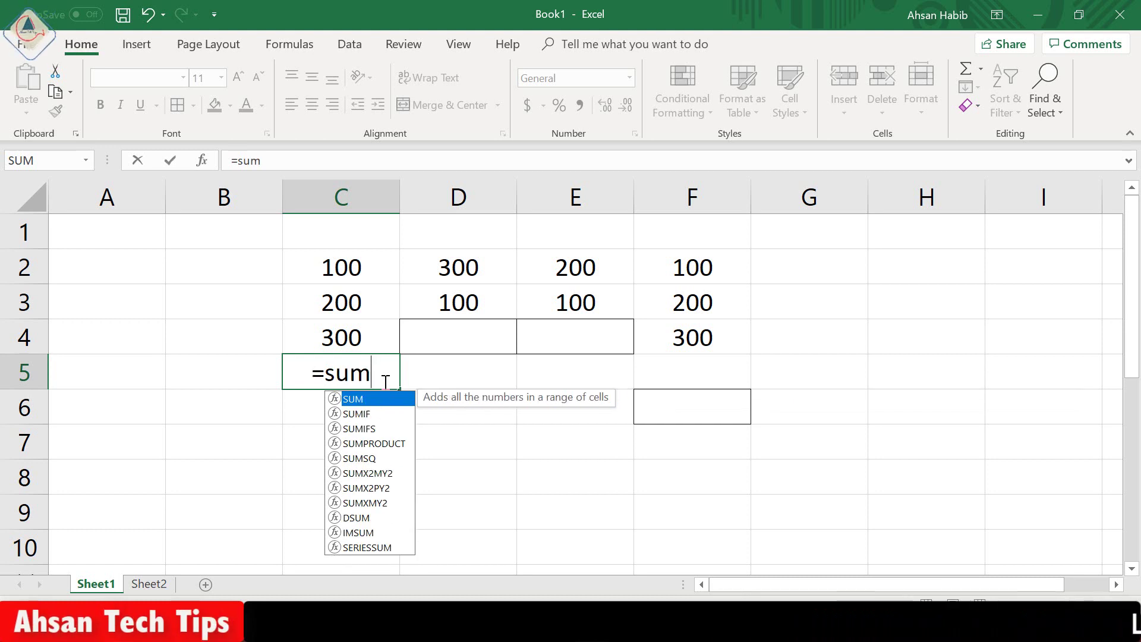
type("(")
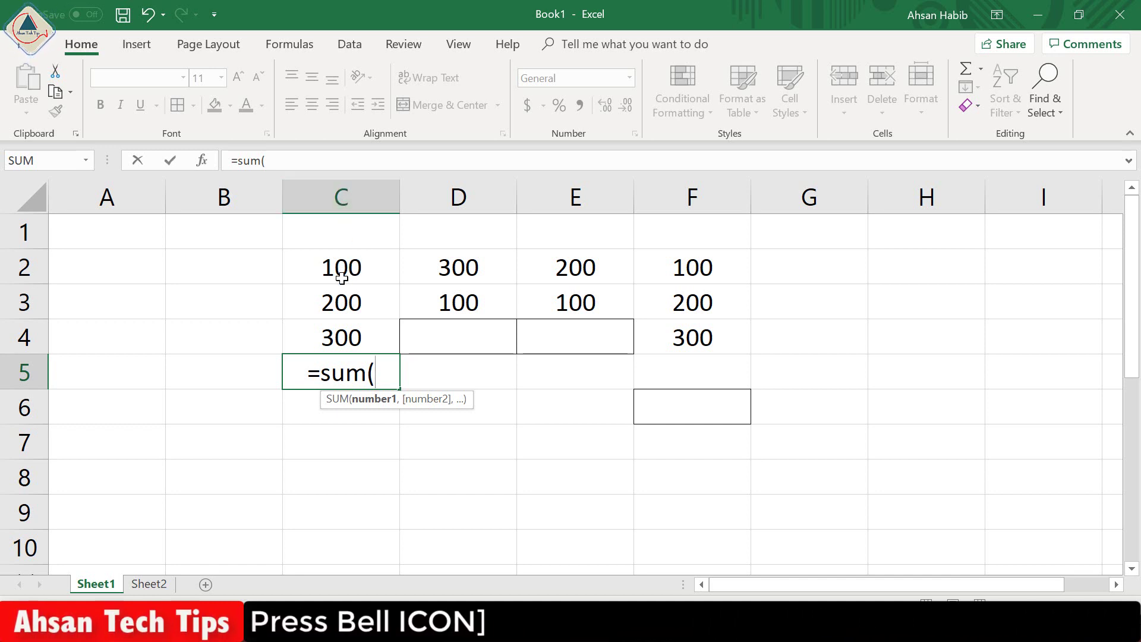
type("c2:")
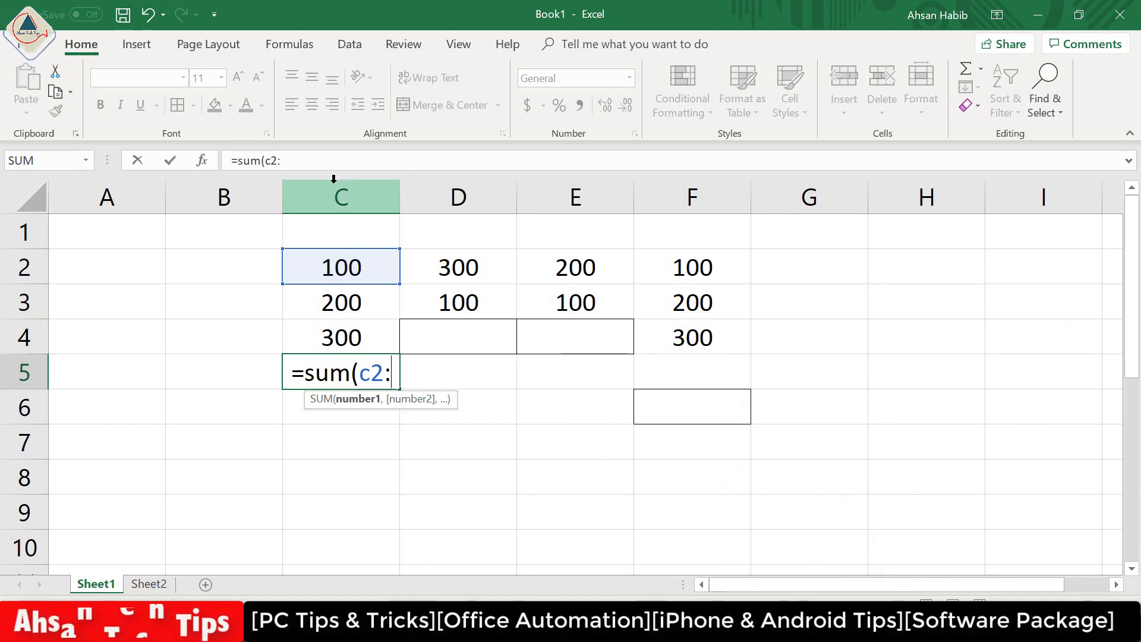
type("c")
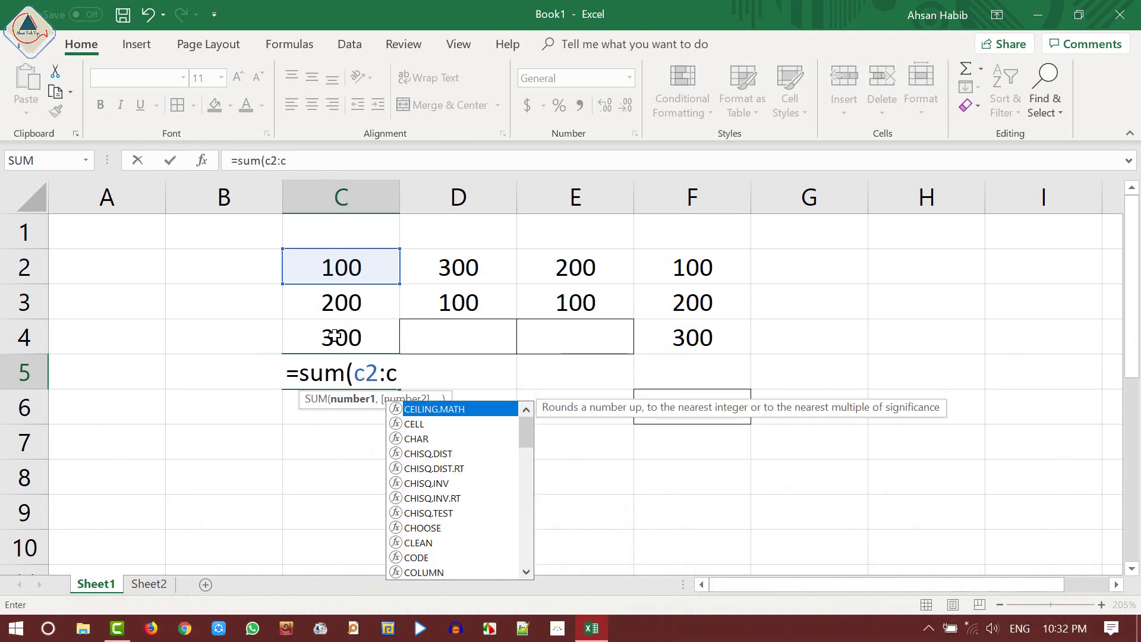
type("4")
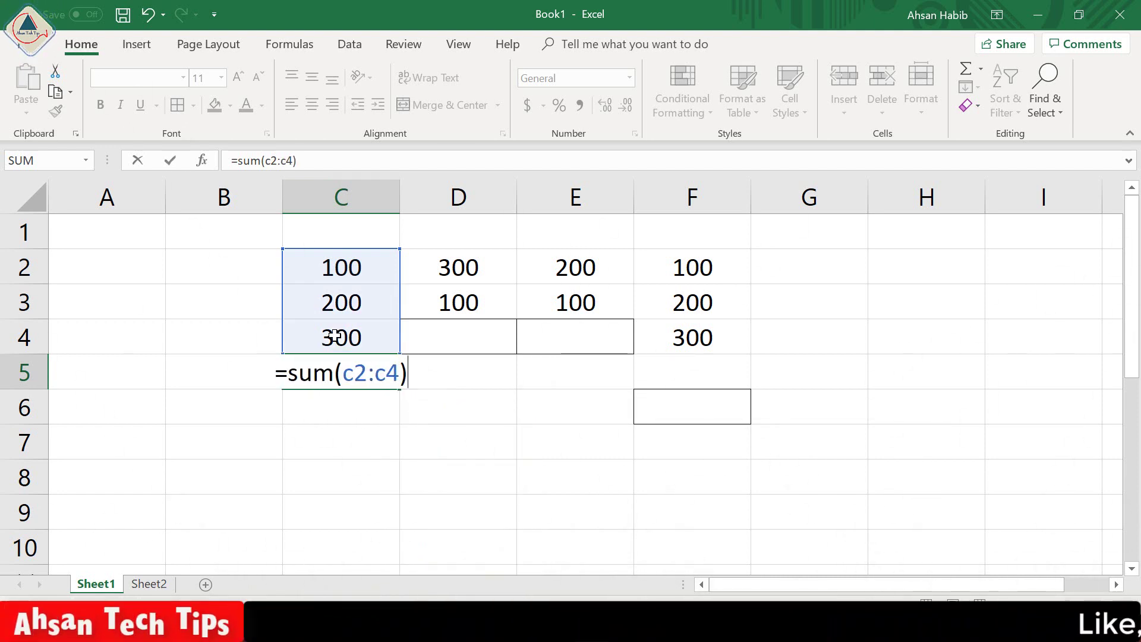
key("Return")
Step: Replace the formula in cell C5 with an AutoSum of C2:C4, and clear the cell again
left_click(363, 363)
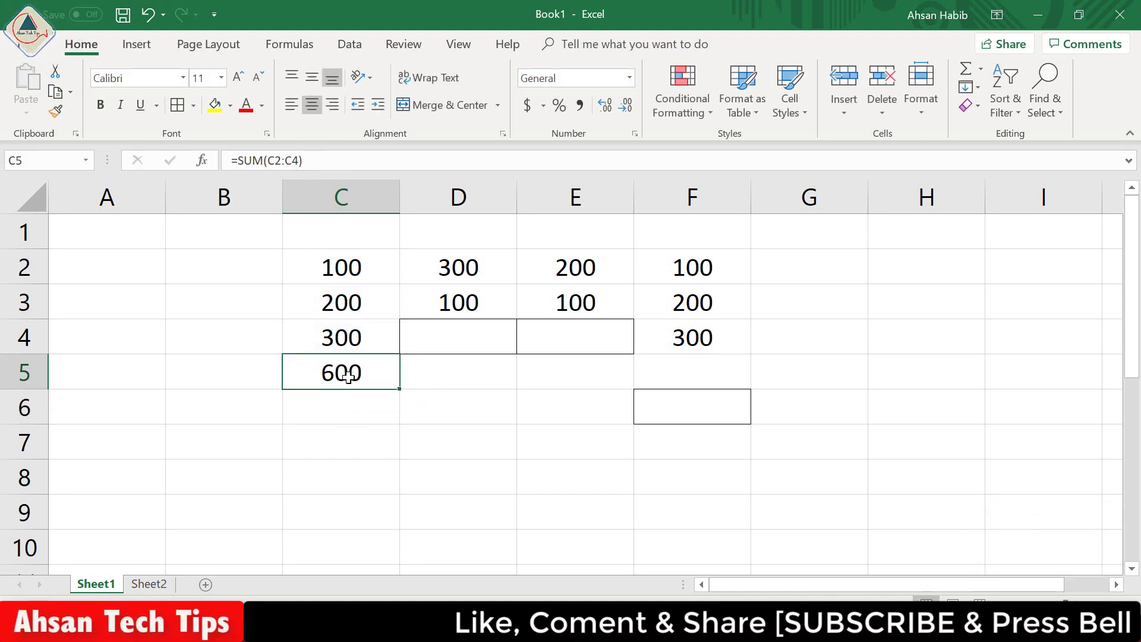
key("Delete")
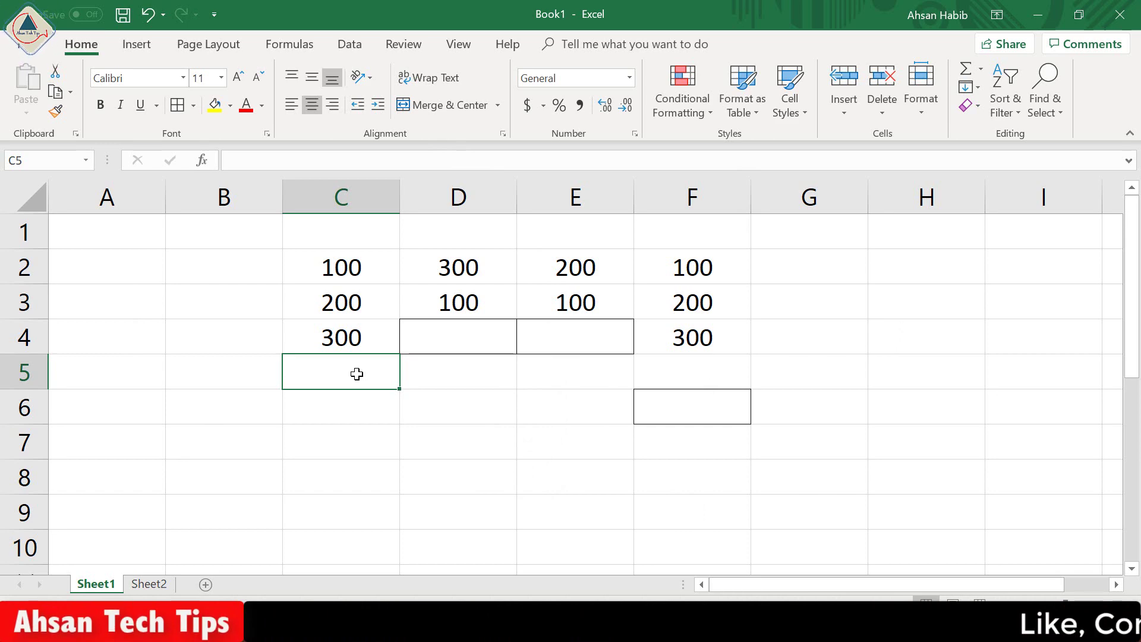
key("alt+equal")
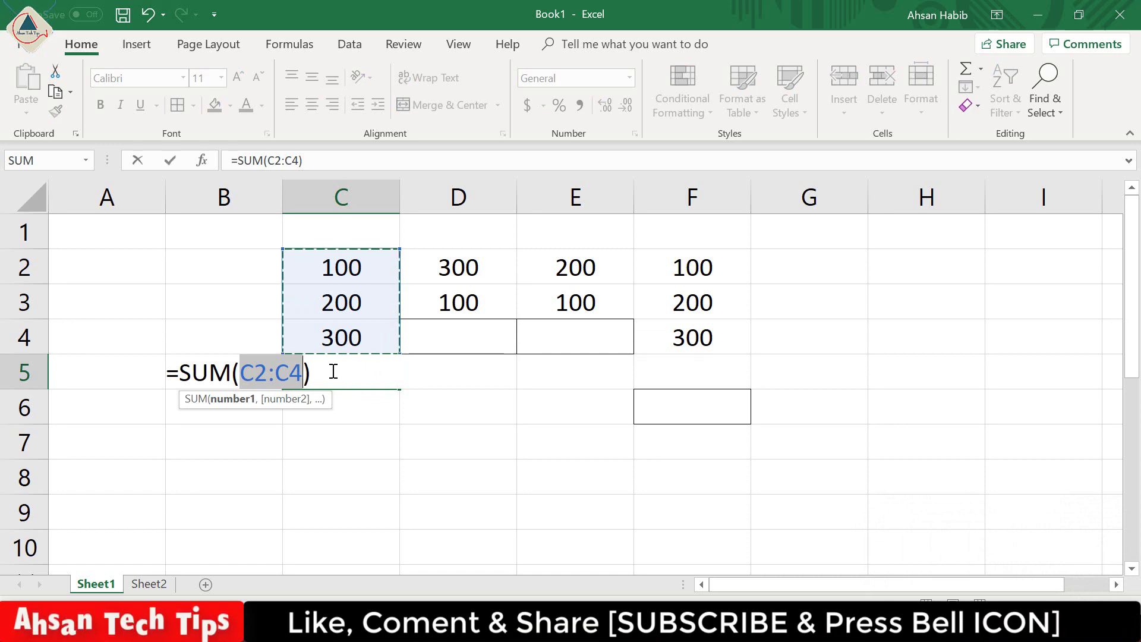
key("Return")
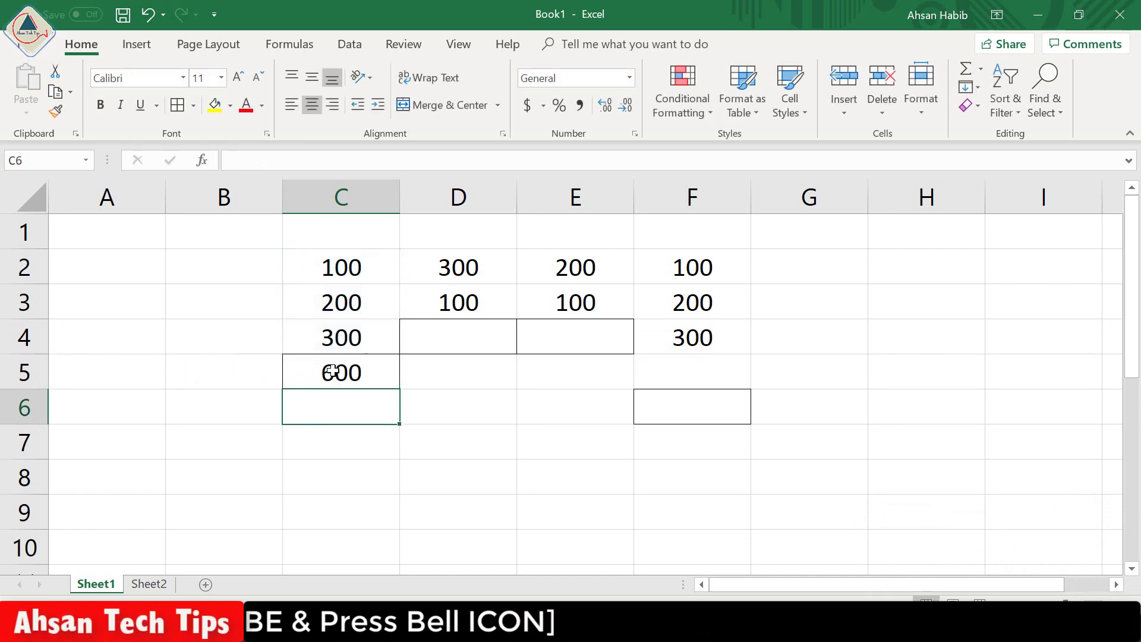
left_click(359, 374)
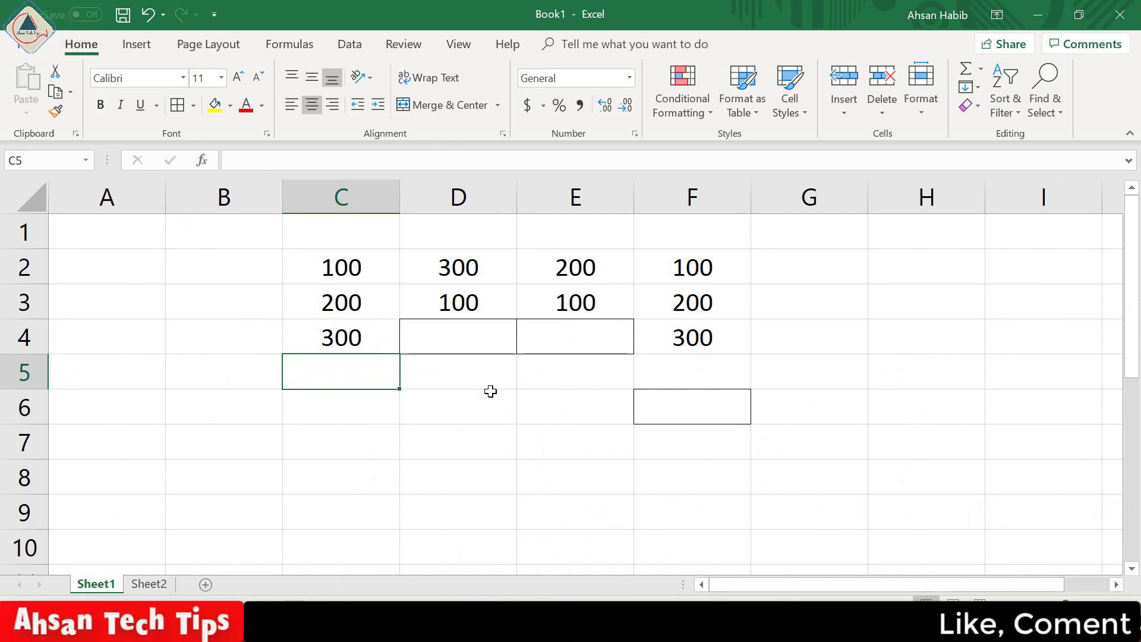
Step: Enter the formula =sum(F2:F5) in cell F6, including the empty cell F5 in the range
left_click(696, 277)
left_click(695, 301)
left_click(703, 337)
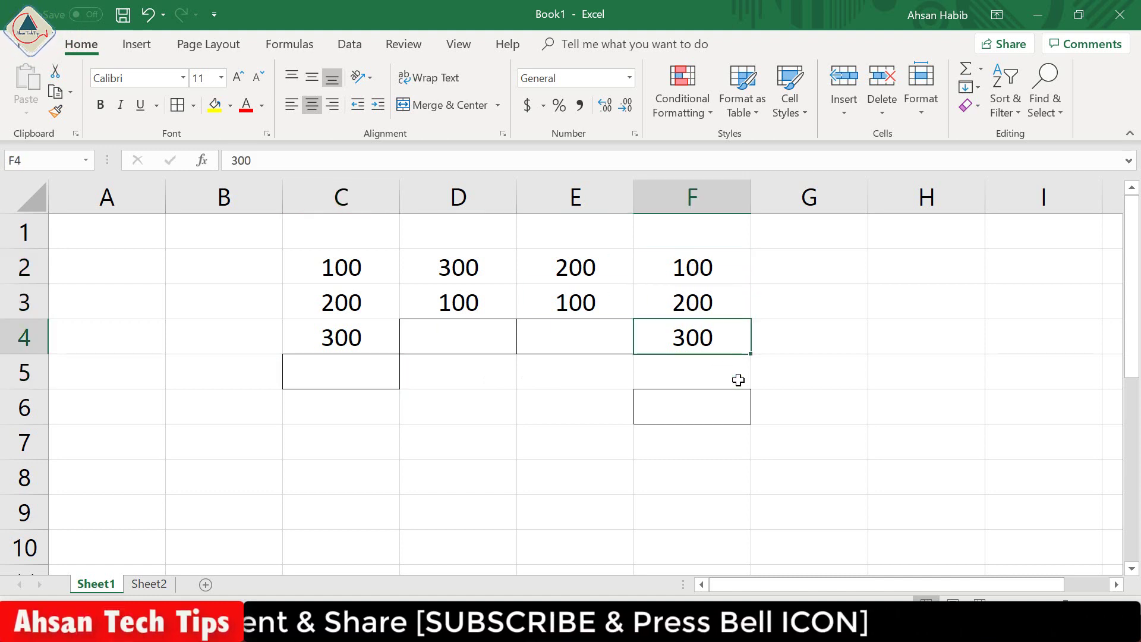
left_click(691, 372)
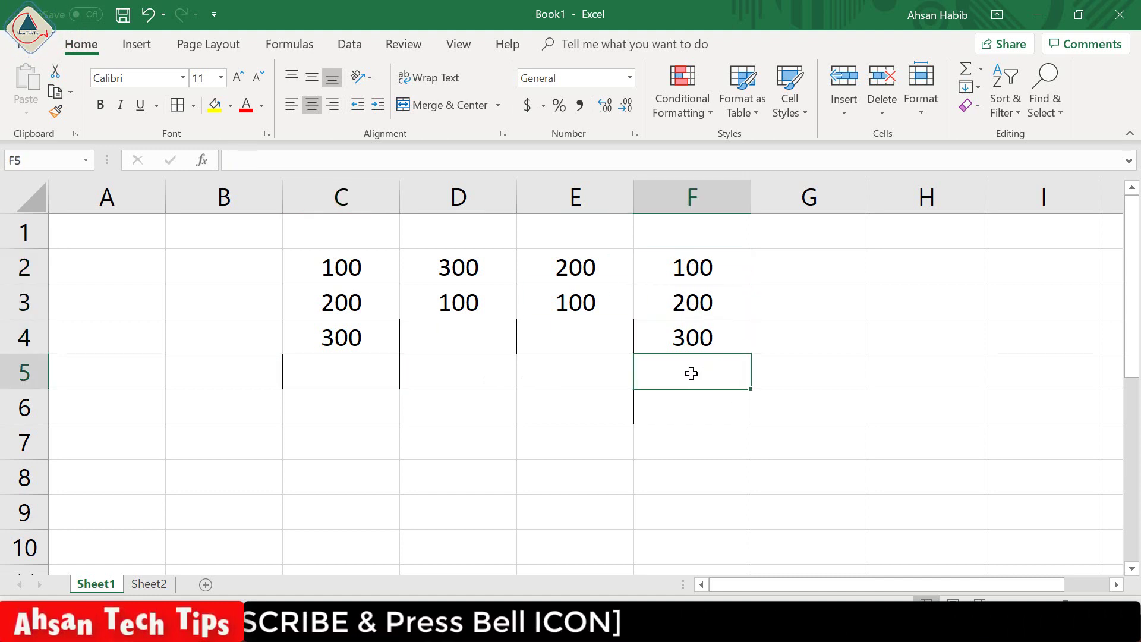
left_click(711, 411)
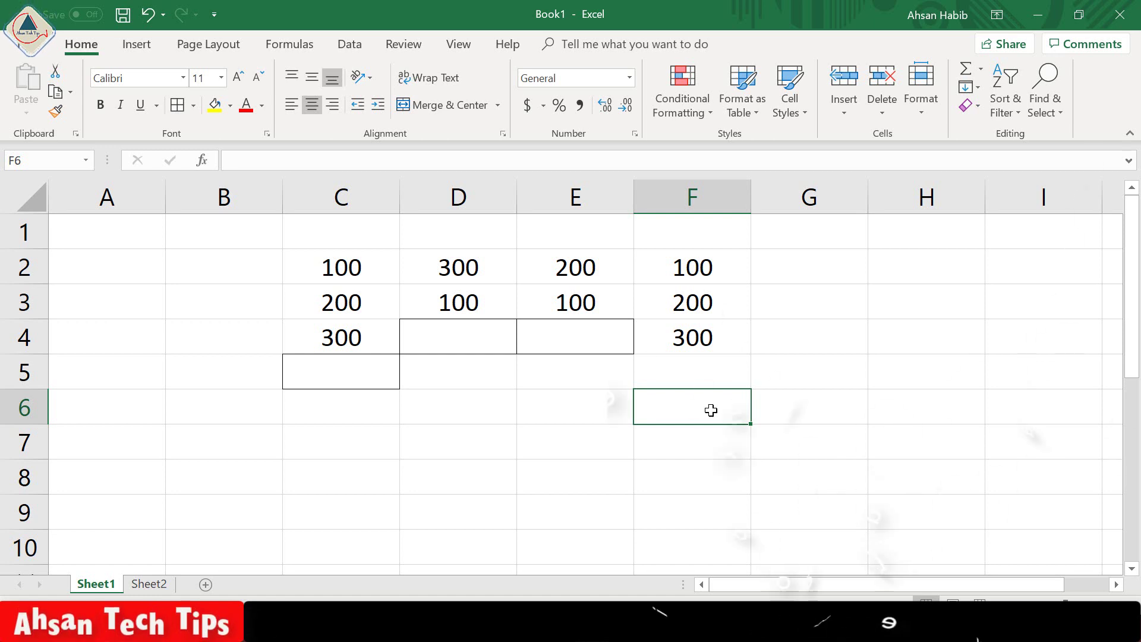
type("=sum(")
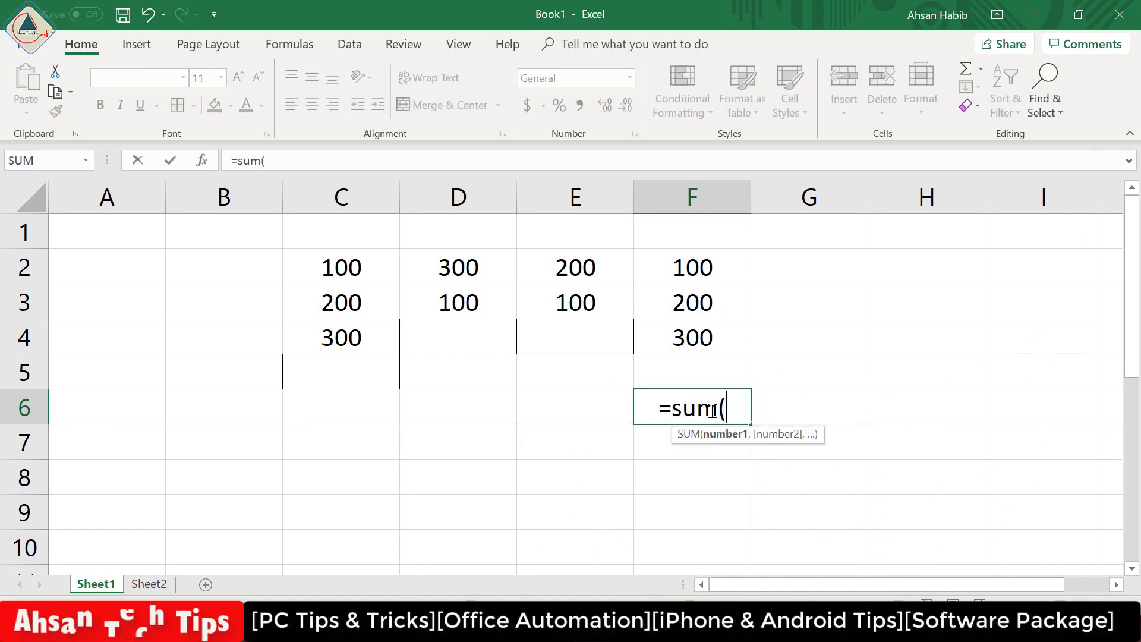
left_click(702, 273)
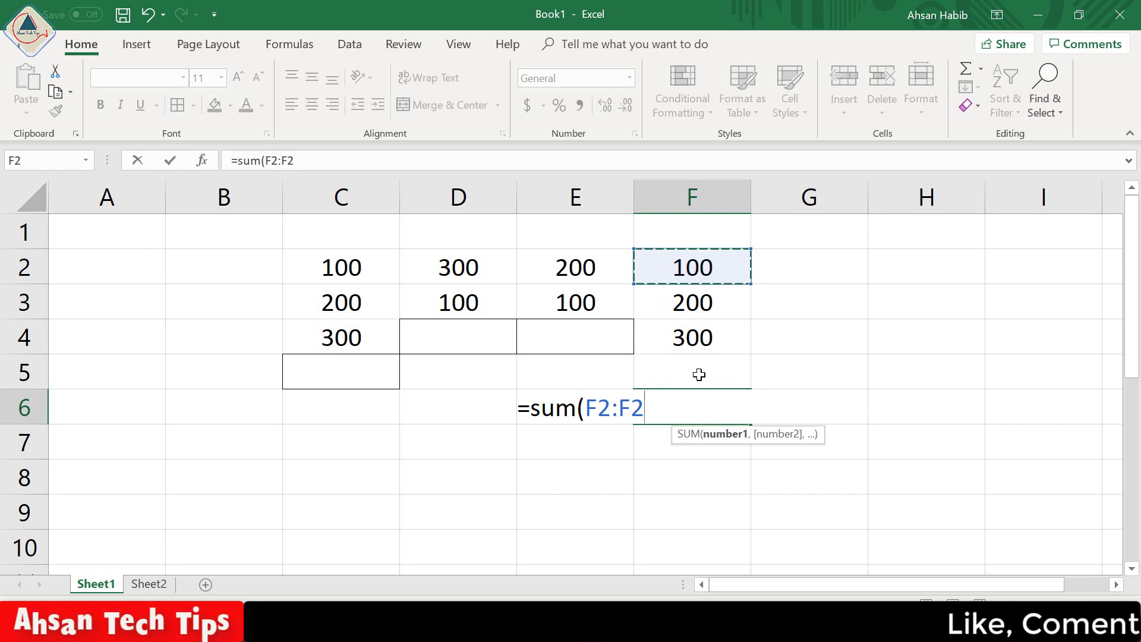
left_click(702, 374, "shift")
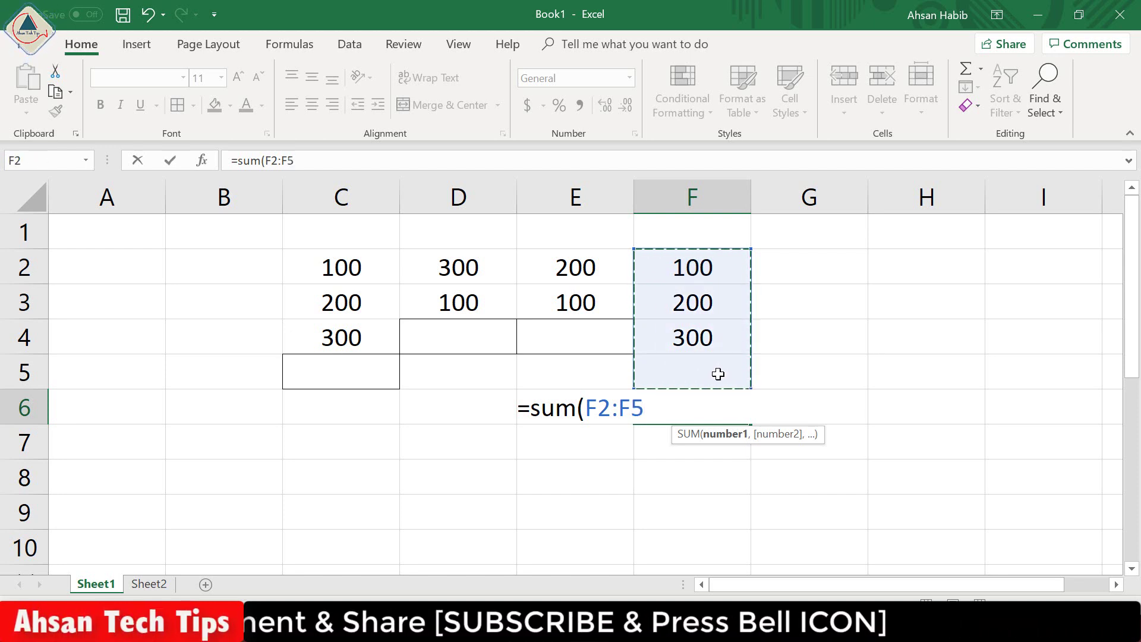
type(")")
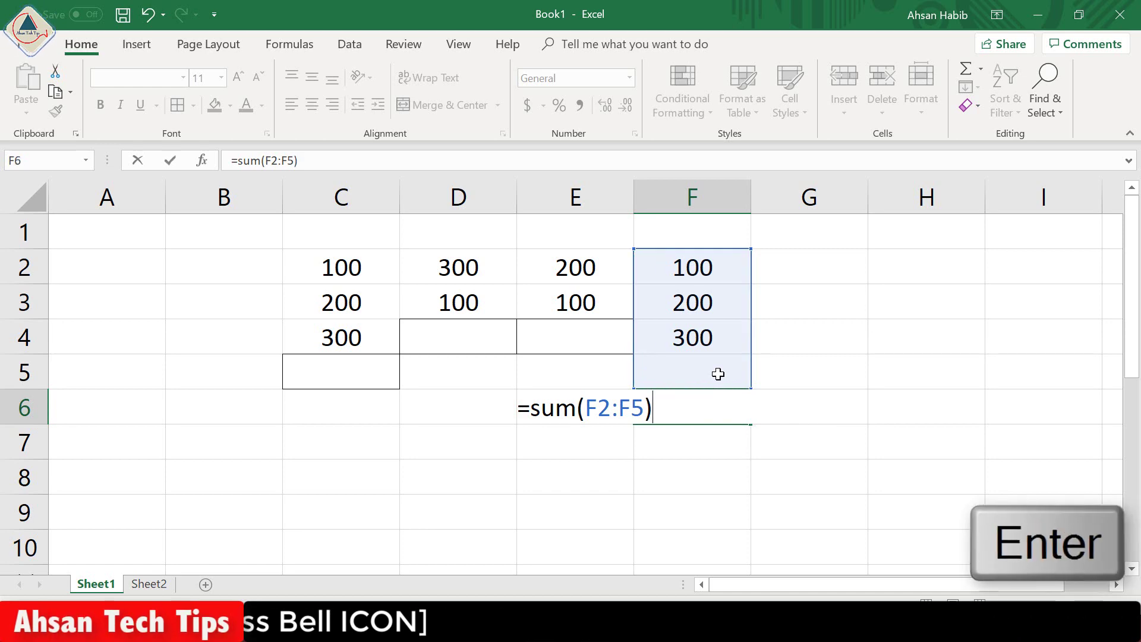
key("Return")
left_click(702, 412)
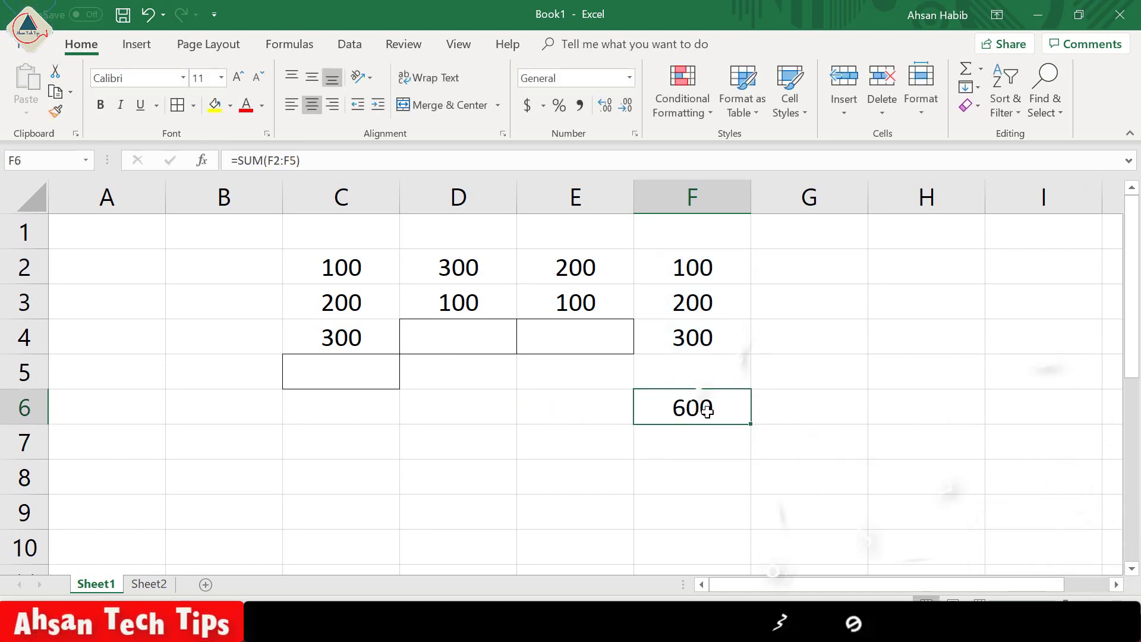
Step: Enter 100 in the empty cell F5, inside the range summed by F6
left_click(702, 365)
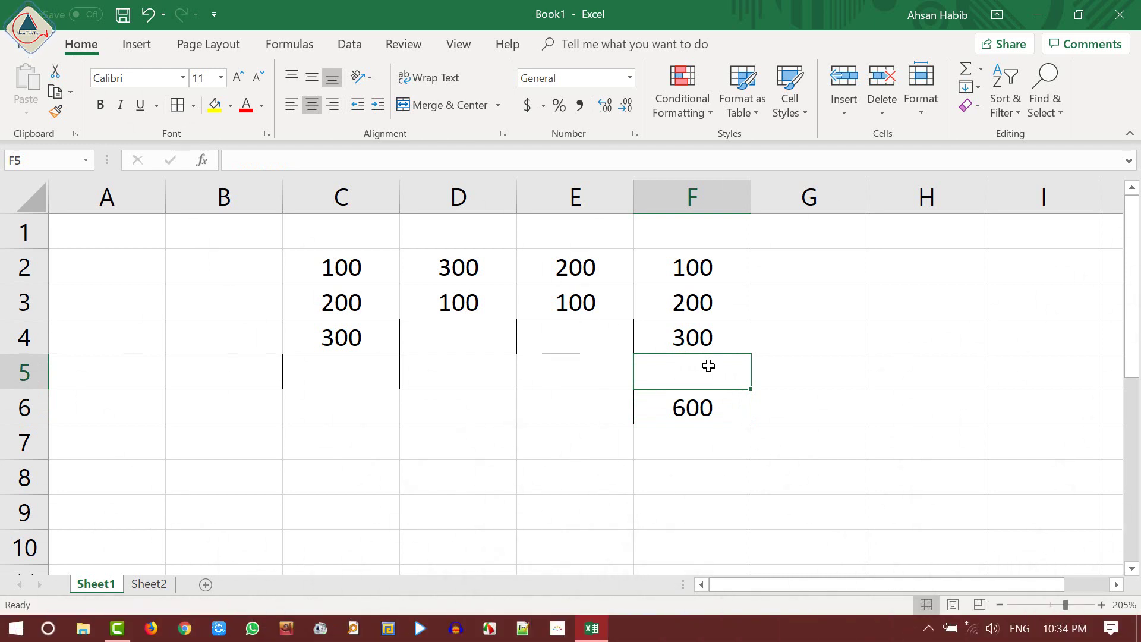
type("100")
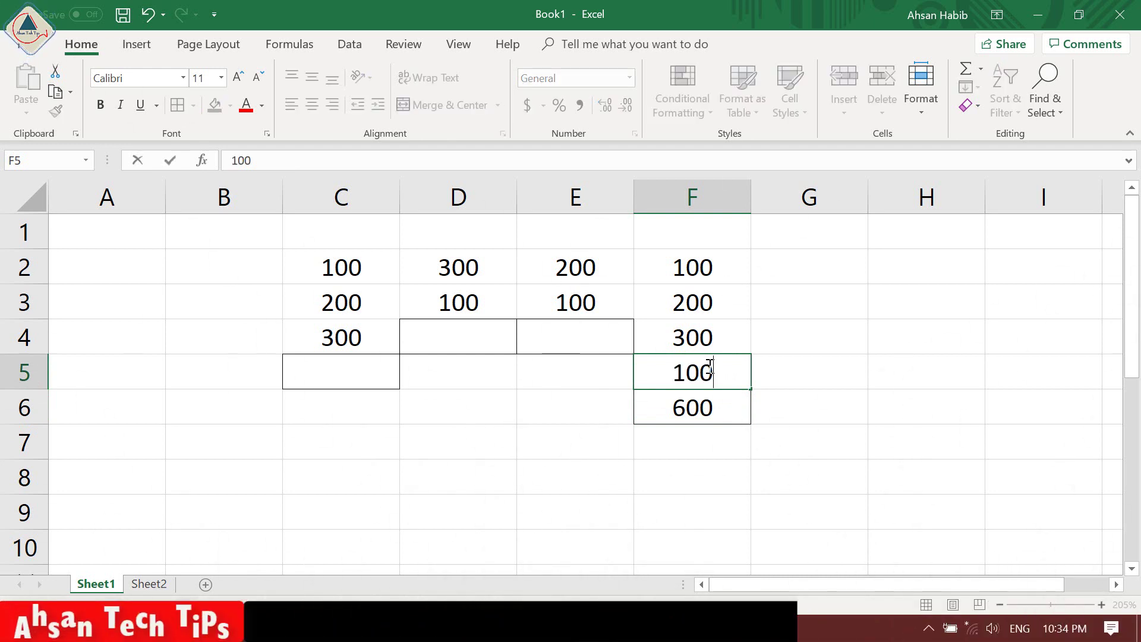
key("Return")
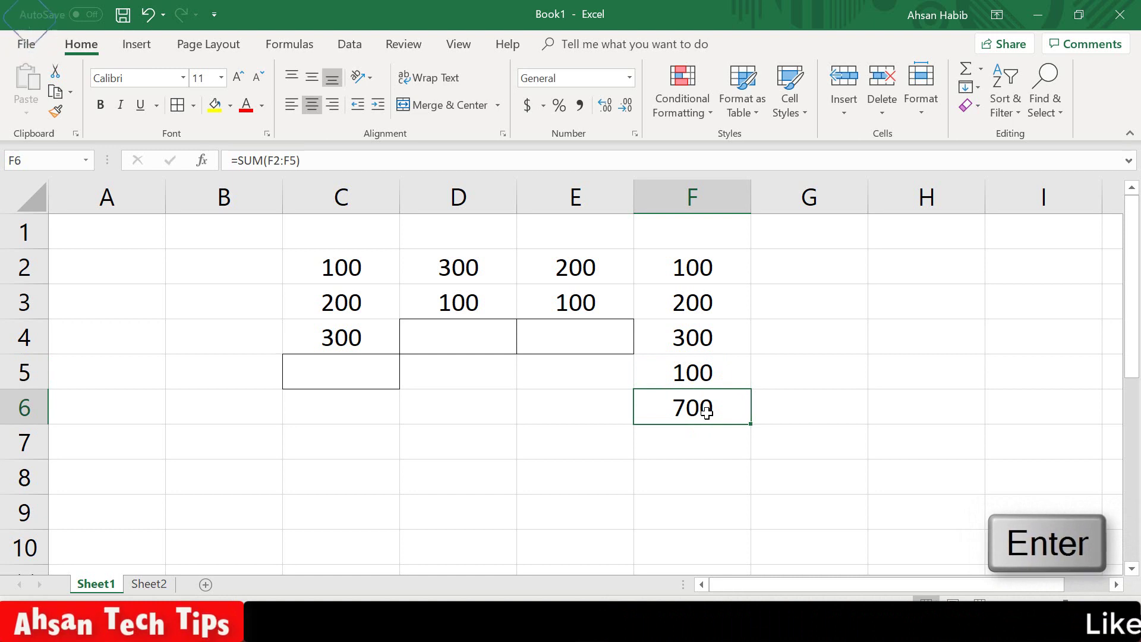
Step: Check the value in F5 against the SUM formula in cell F6, and delete the formula
left_click(709, 379)
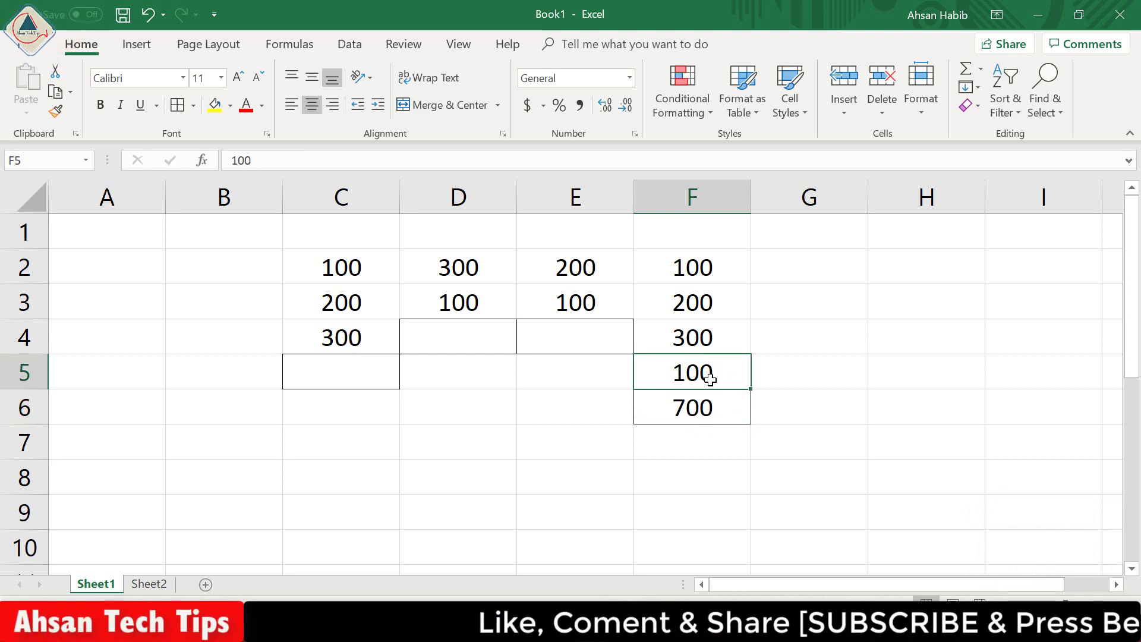
left_click(698, 419)
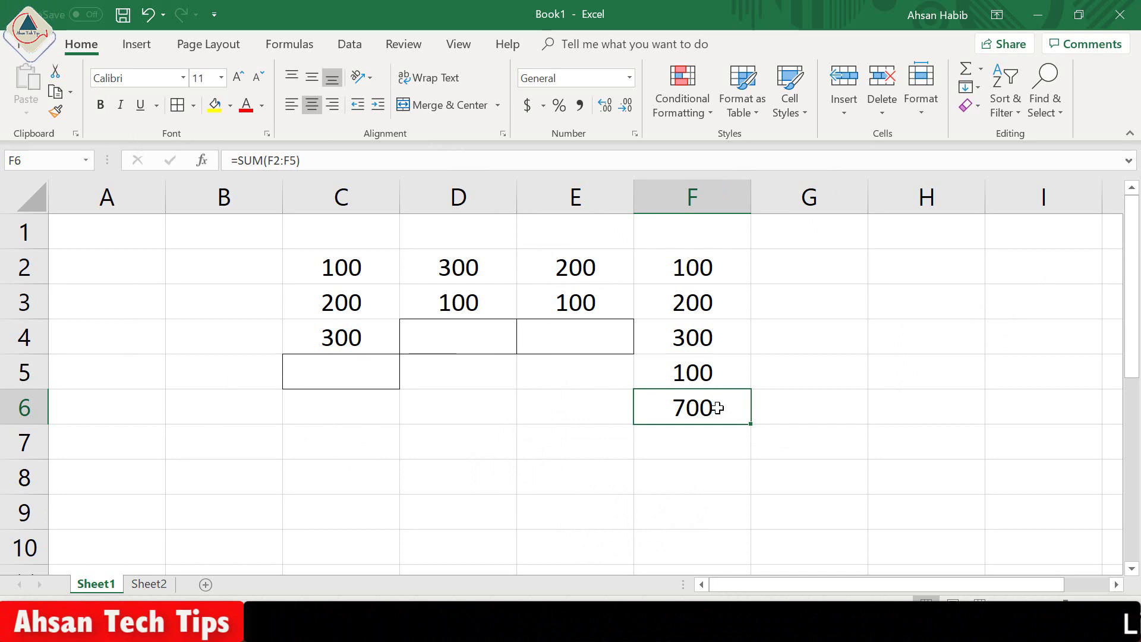
key("Delete")
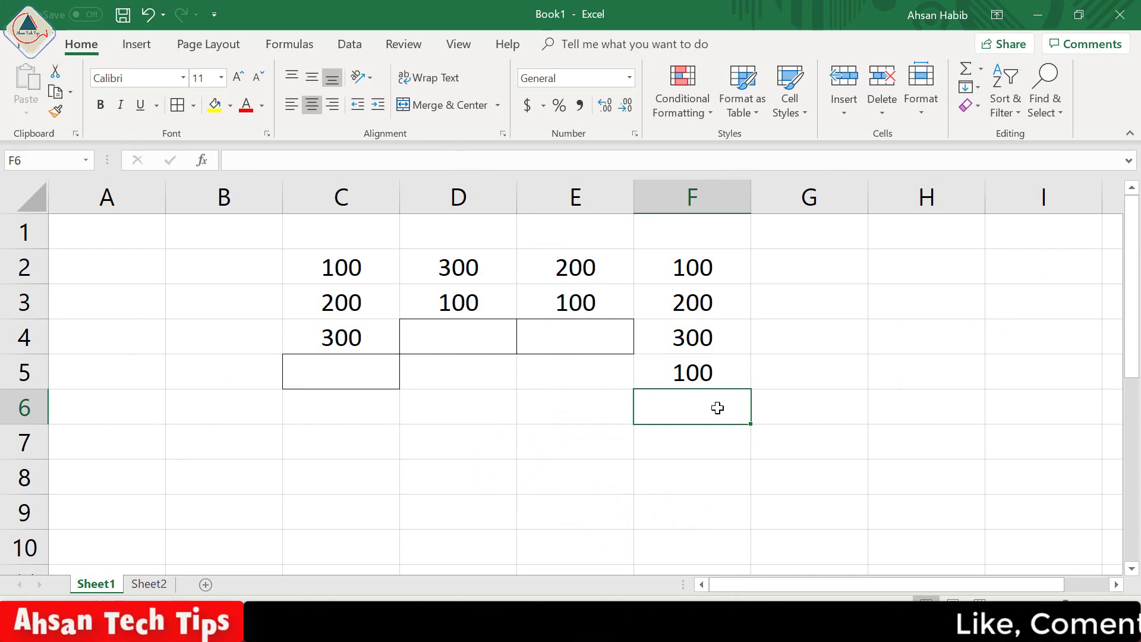